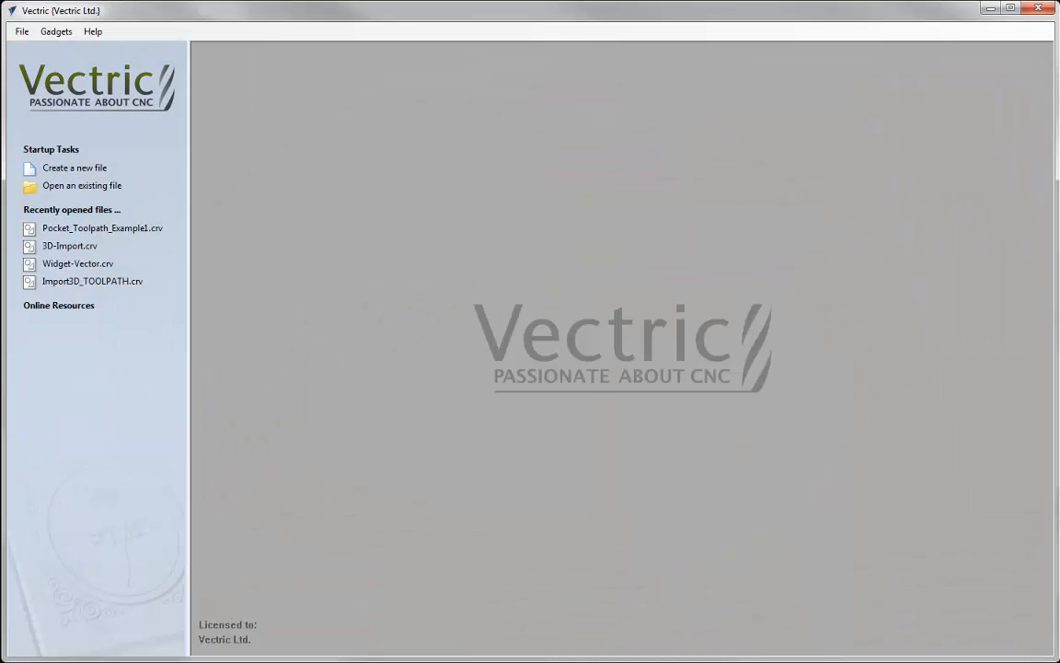
# - Create a new 15 x 10 inch job, 0.5 inch thick, with the XY datum at the centre
pyautogui.click(84, 170)
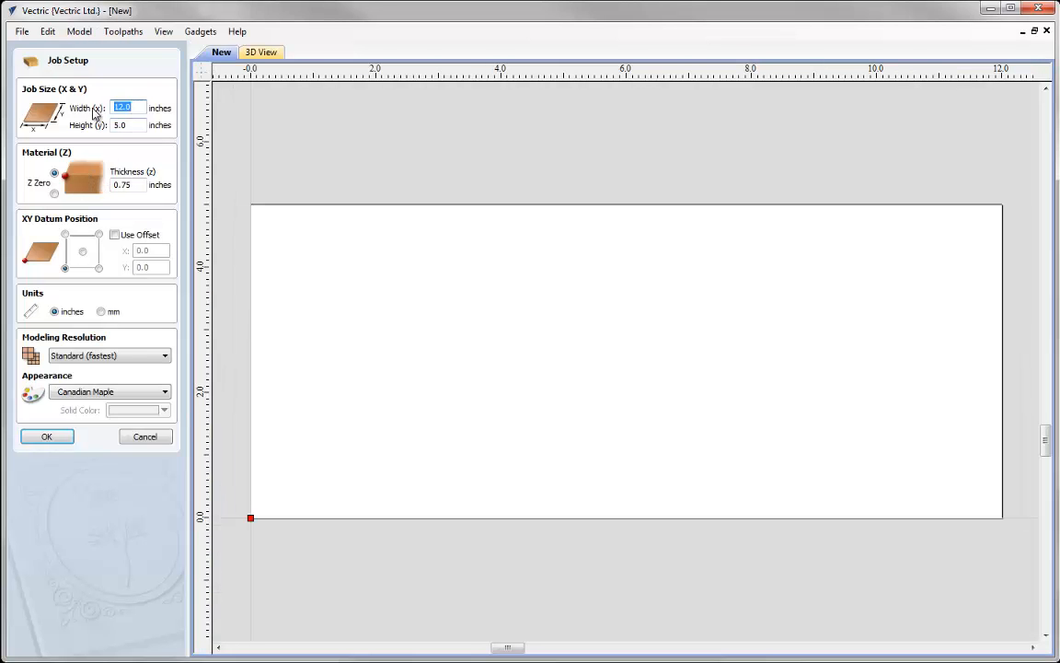
pyautogui.write('1')
pyautogui.press('Tab')
pyautogui.write('1')
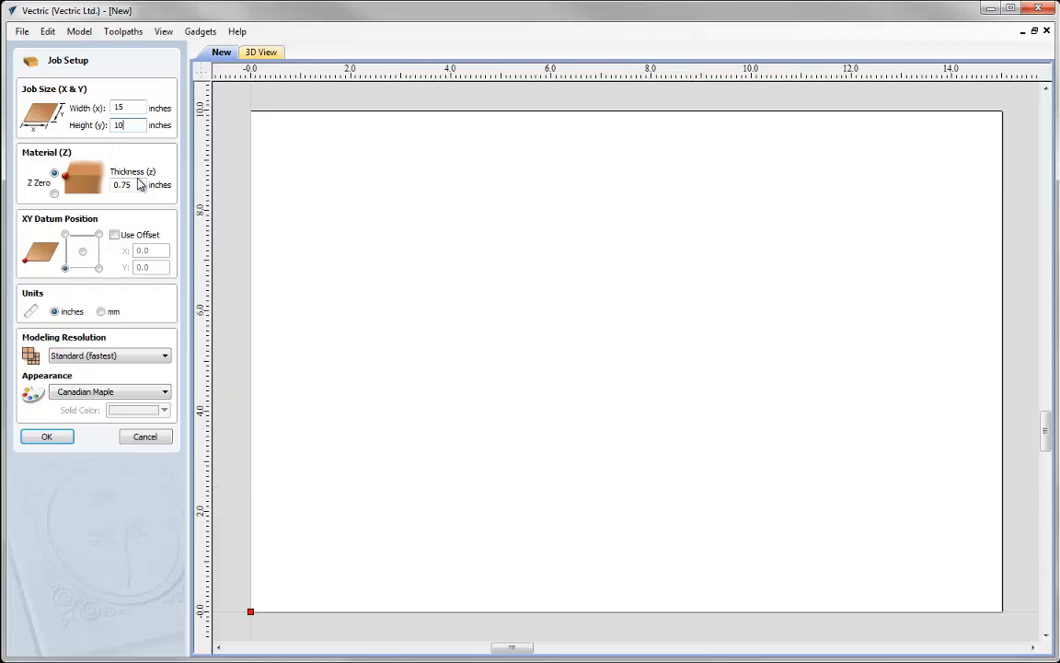
pyautogui.moveTo(138, 186); pyautogui.dragTo(85, 189)
pyautogui.write('0.5')
pyautogui.click(82, 251)
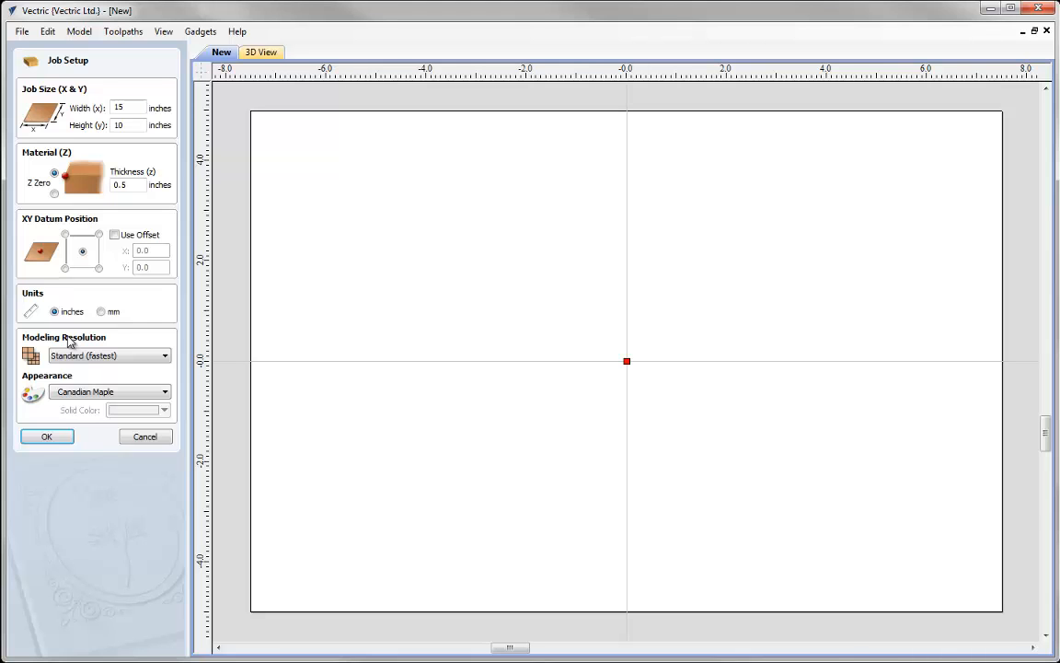
pyautogui.click(43, 437)
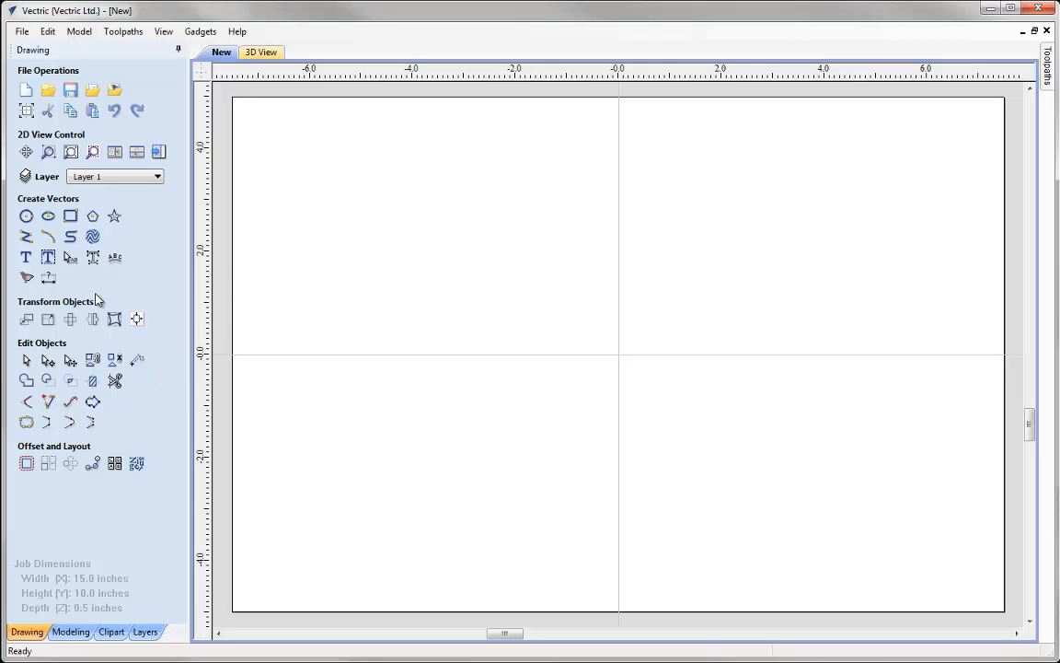
# - Draw a centred ellipse 12 inches wide and 7.5 inches high
pyautogui.click(50, 219)
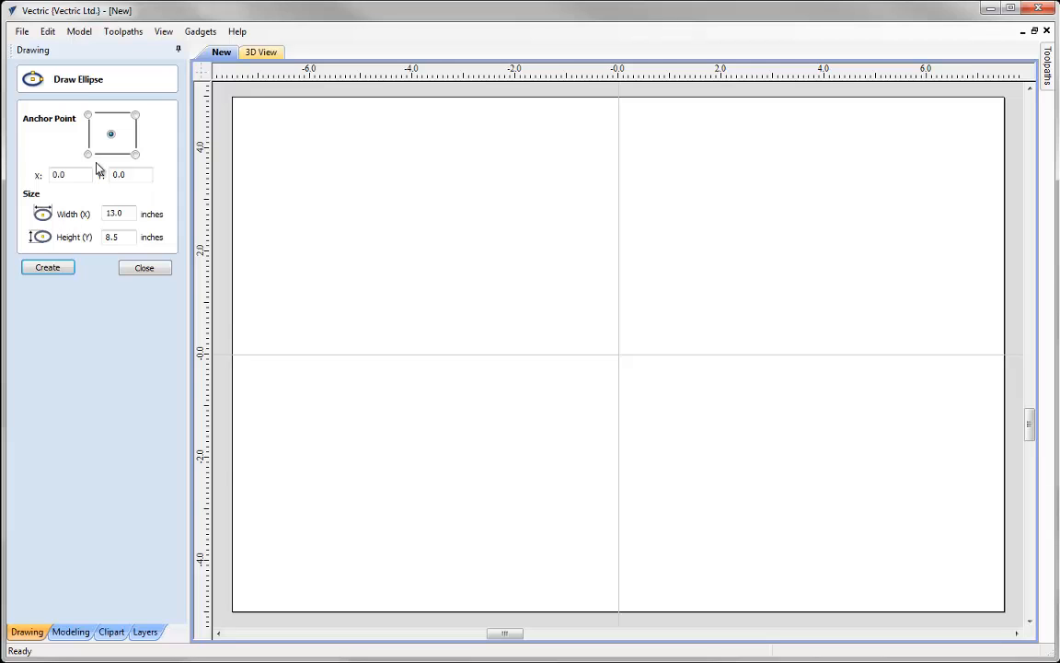
pyautogui.moveTo(130, 213); pyautogui.dragTo(96, 217)
pyautogui.write('12')
pyautogui.press('Tab')
pyautogui.write('7.5')
pyautogui.click(38, 269)
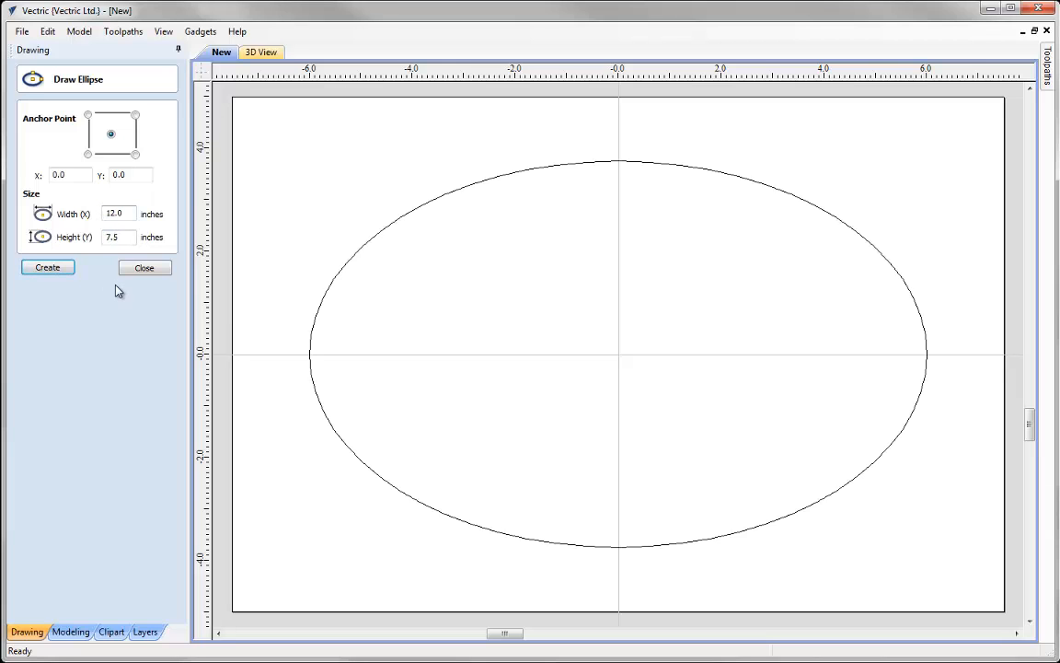
# - Draw a second centred ellipse 13 inches wide and 8.5 inches high, then close the ellipse tool
pyautogui.moveTo(129, 215); pyautogui.dragTo(88, 216)
pyautogui.write('13')
pyautogui.click(100, 236)
pyautogui.doubleClick(100, 237)
pyautogui.click(61, 269)
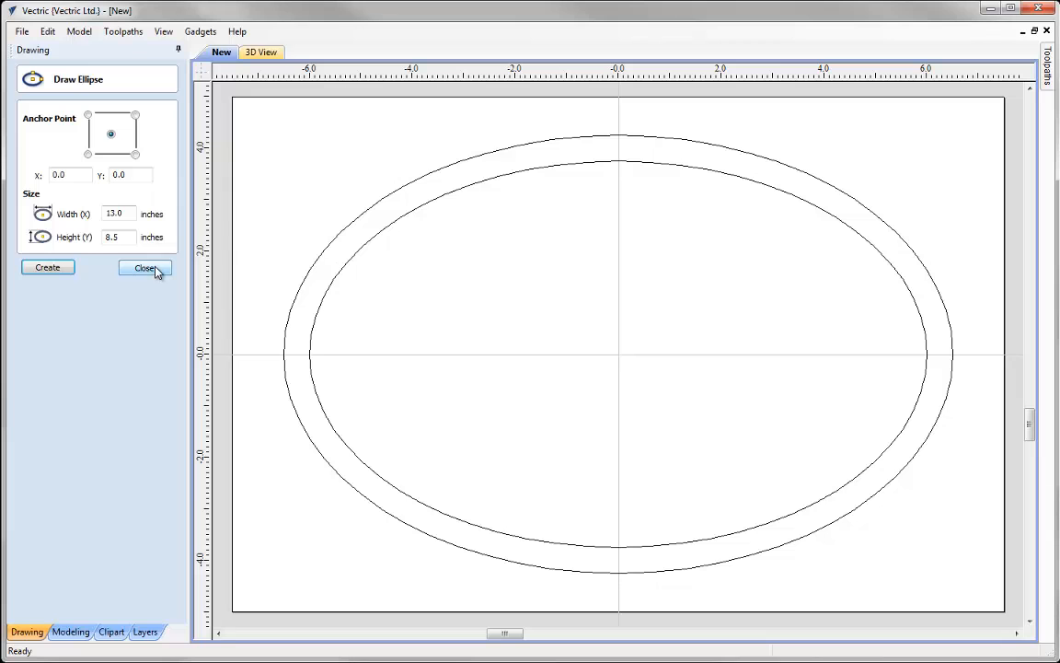
pyautogui.click(148, 269)
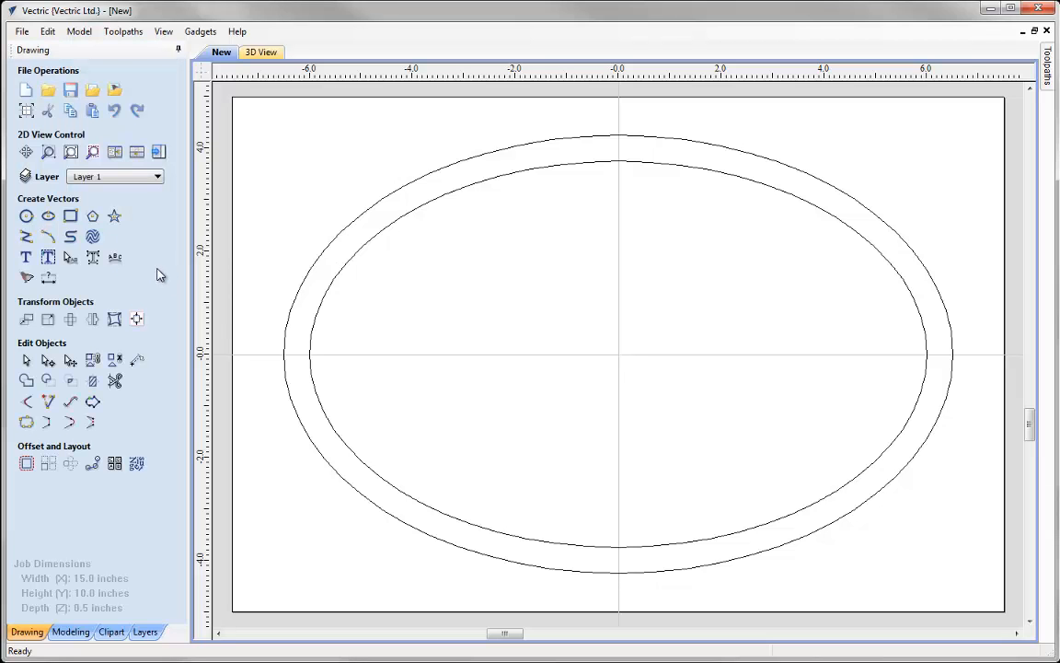
# - Import the vector file Open_Sign.eps into the job
pyautogui.click(93, 90)
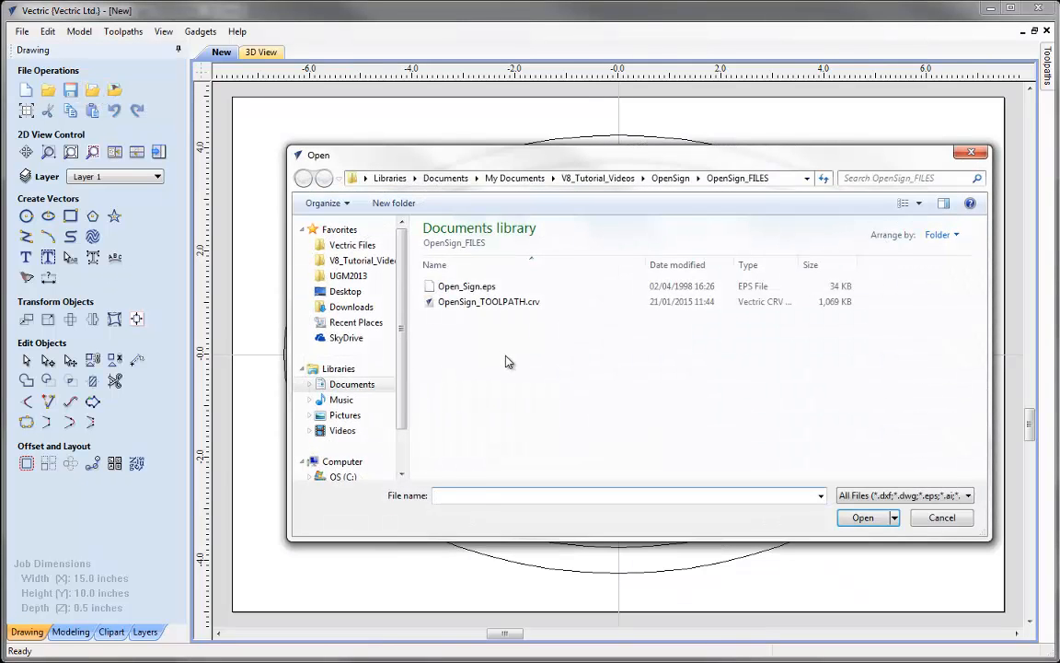
pyautogui.click(476, 293)
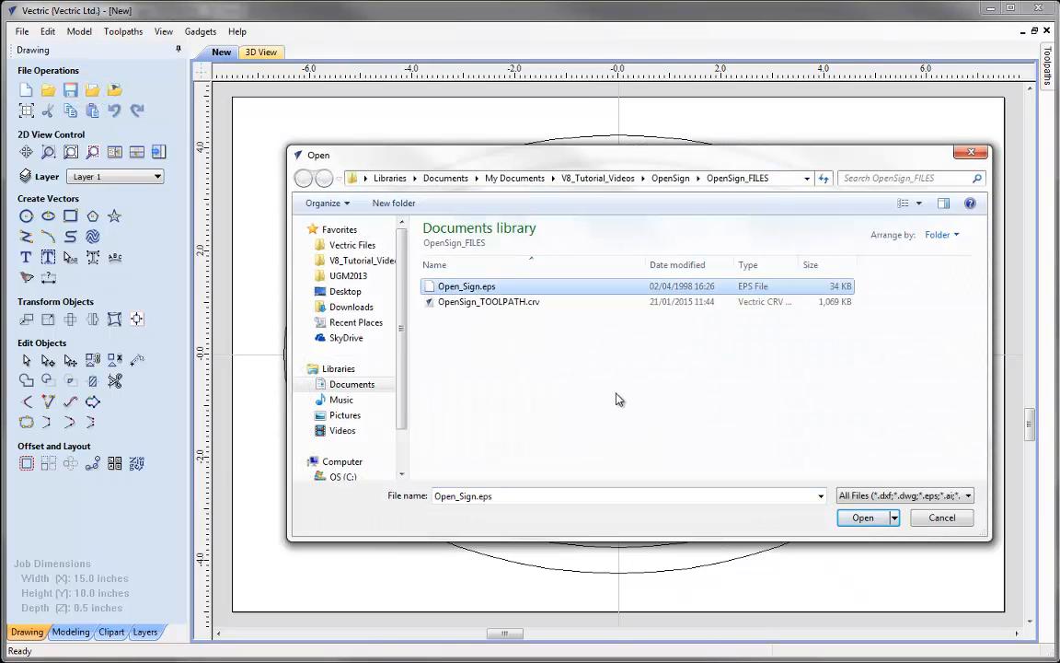
pyautogui.click(863, 518)
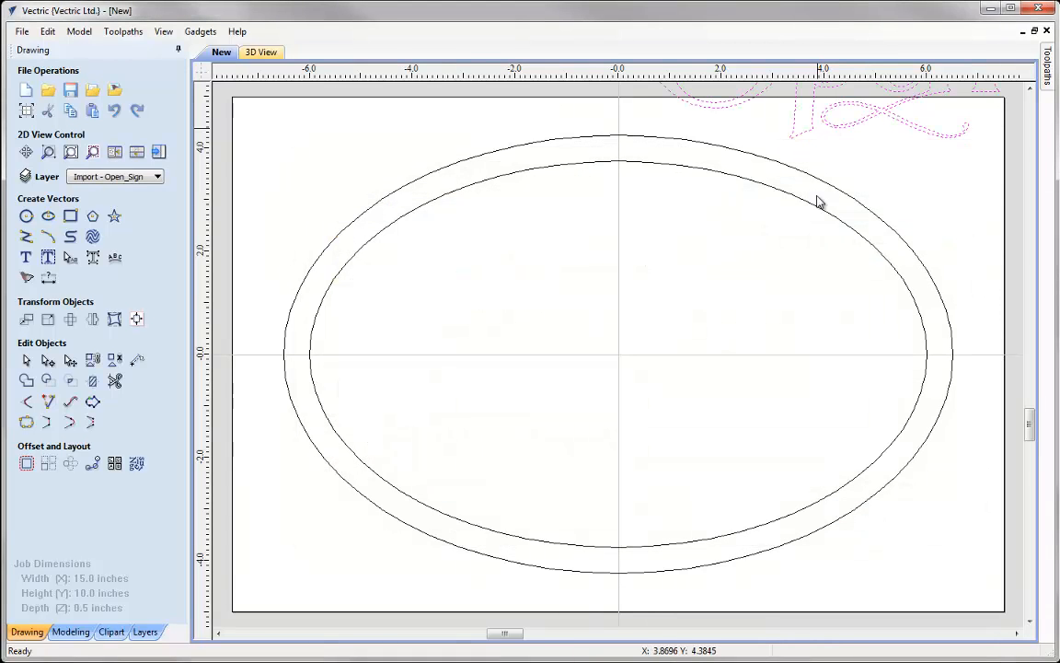
# - Select the imported Open lettering, move it inside the ellipses and centre it on the material
pyautogui.click(847, 125)
pyautogui.moveTo(847, 125); pyautogui.dragTo(659, 420)
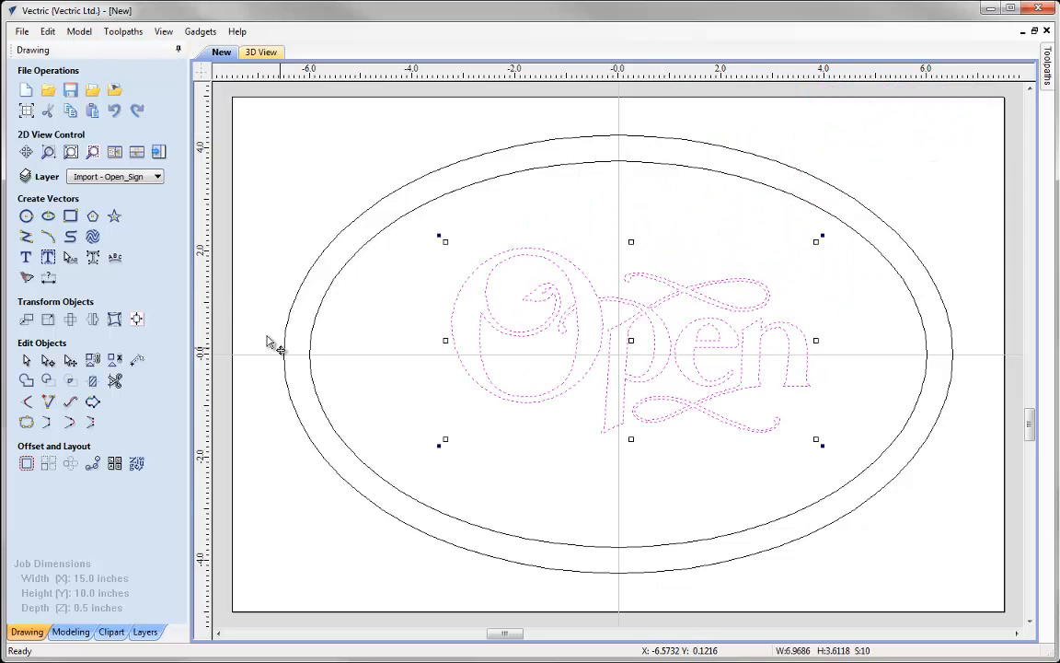
pyautogui.click(136, 320)
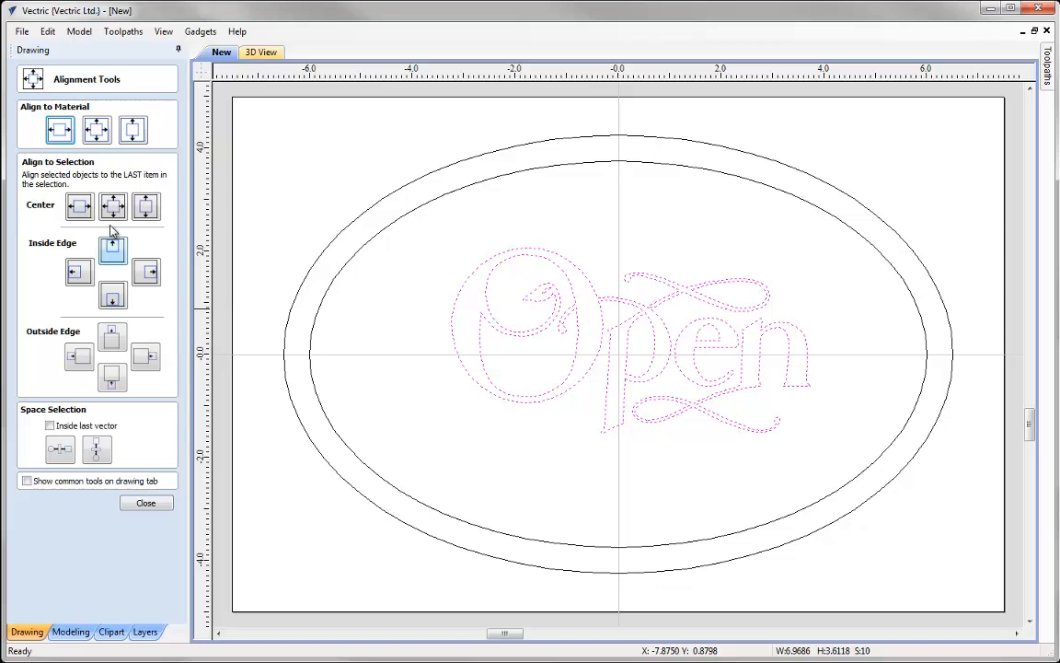
pyautogui.click(102, 134)
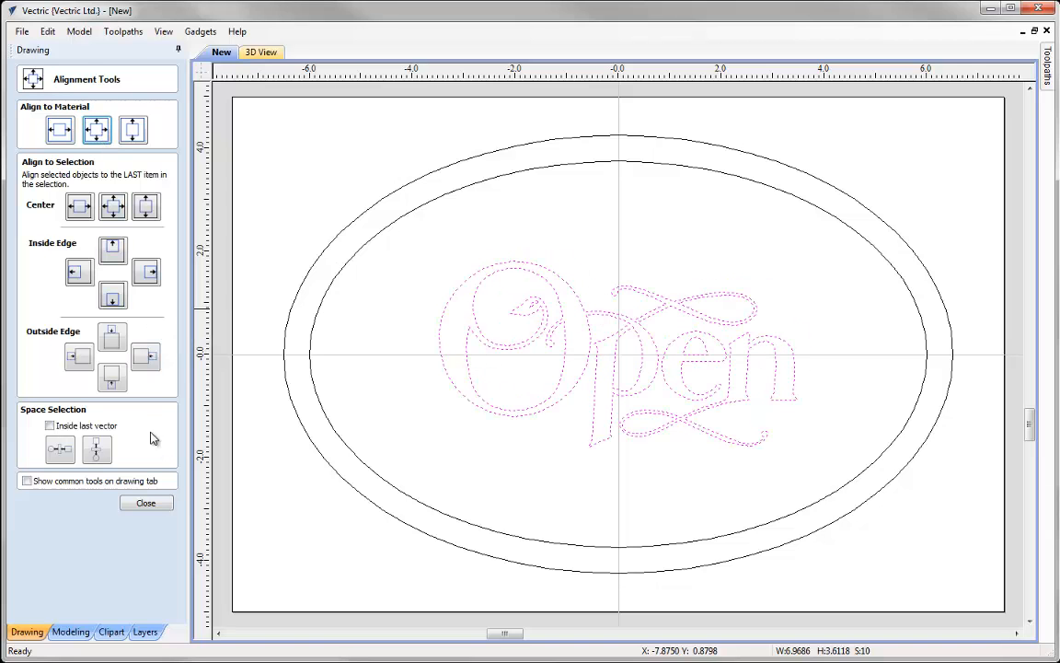
pyautogui.click(148, 504)
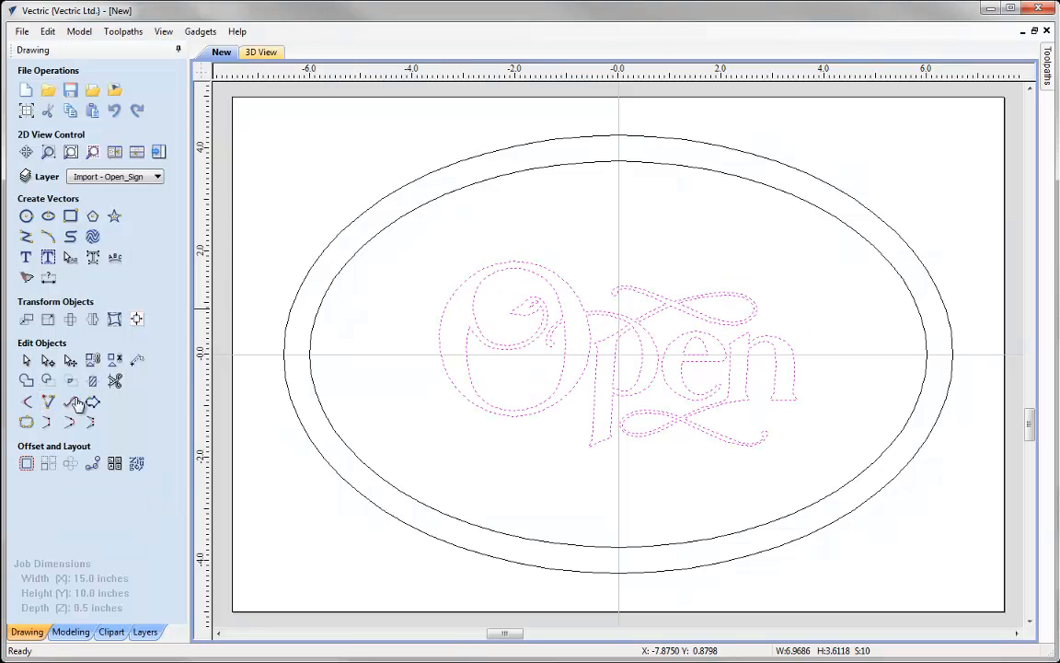
# - Scale the Open lettering proportionally to a width of 9 inches
pyautogui.click(40, 380)
pyautogui.moveTo(101, 169); pyautogui.dragTo(61, 172)
pyautogui.write('9')
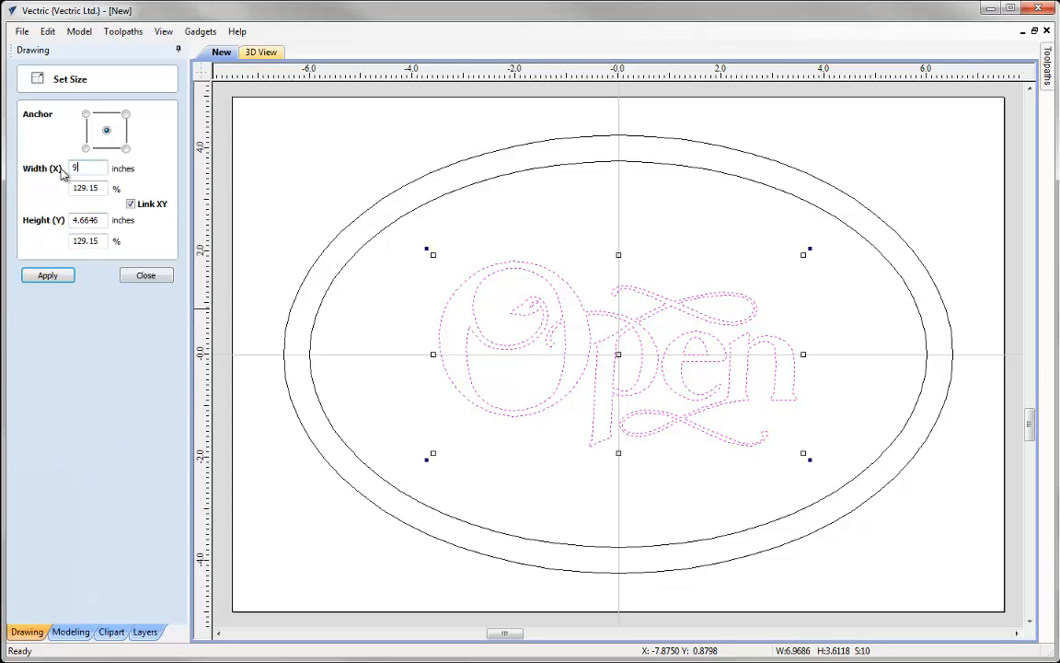
pyautogui.click(68, 278)
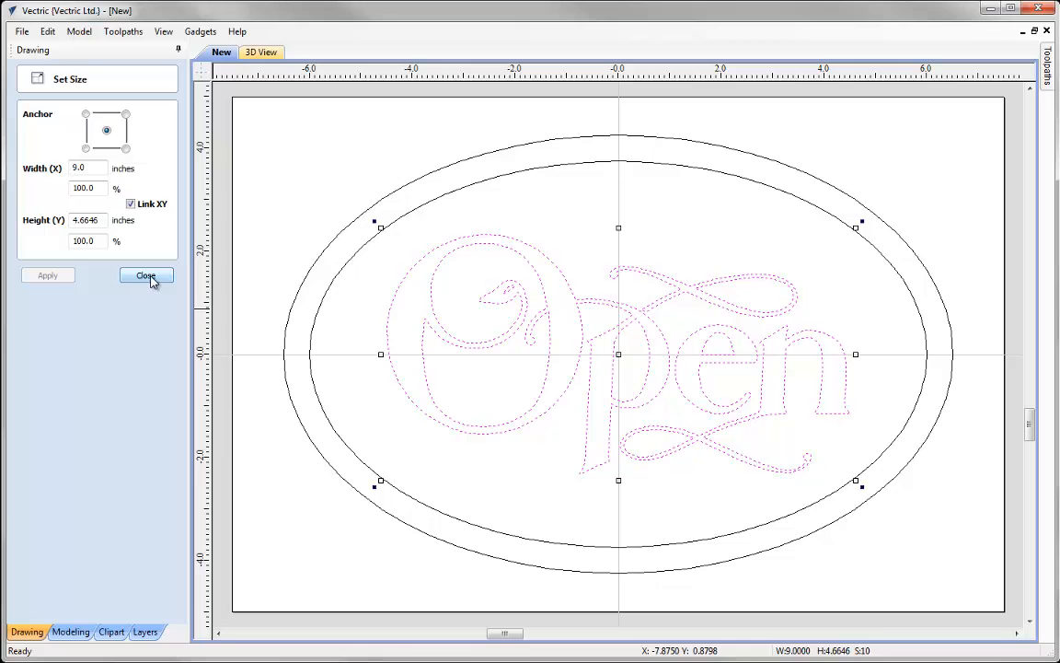
pyautogui.click(144, 276)
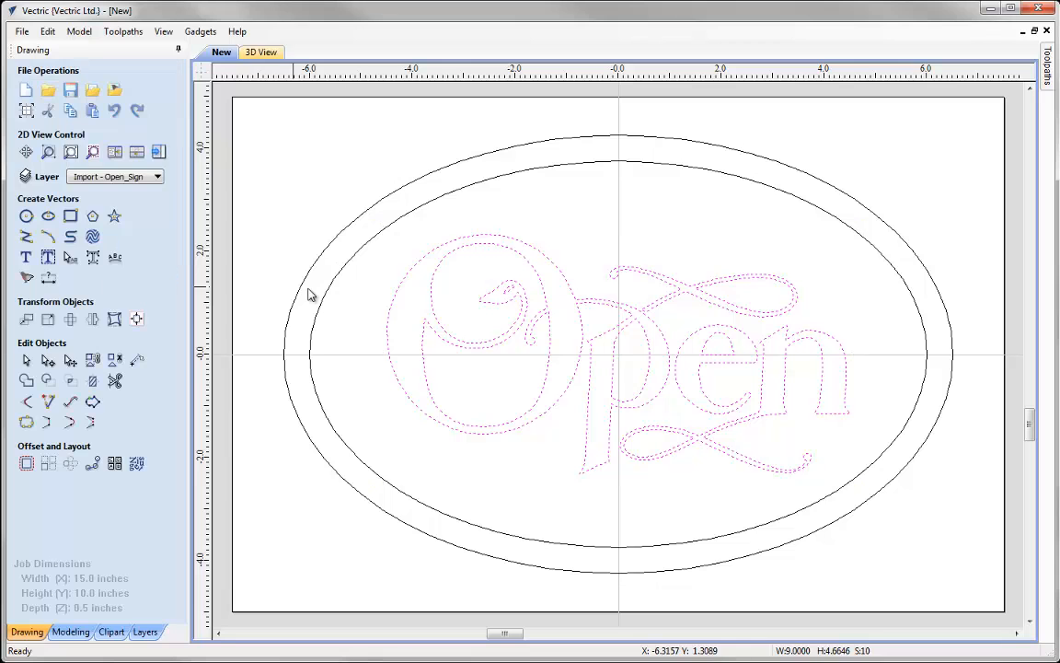
# - Draw two 0.25 inch diameter circles on the horizontal centreline at X 6.25 and the matching point on the opposite side
pyautogui.click(257, 268)
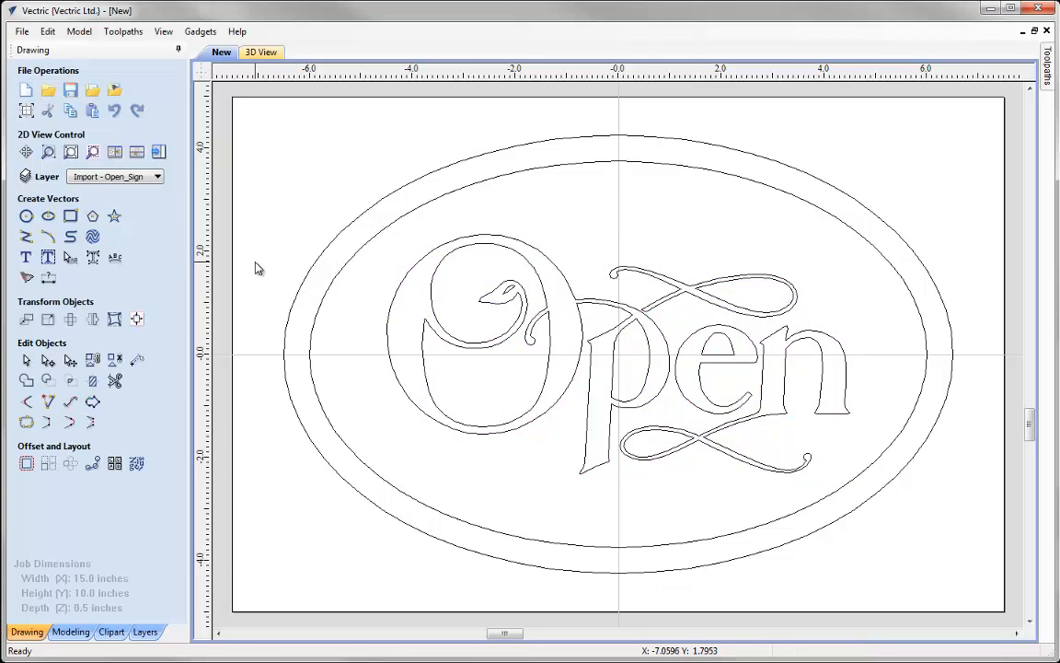
pyautogui.click(26, 217)
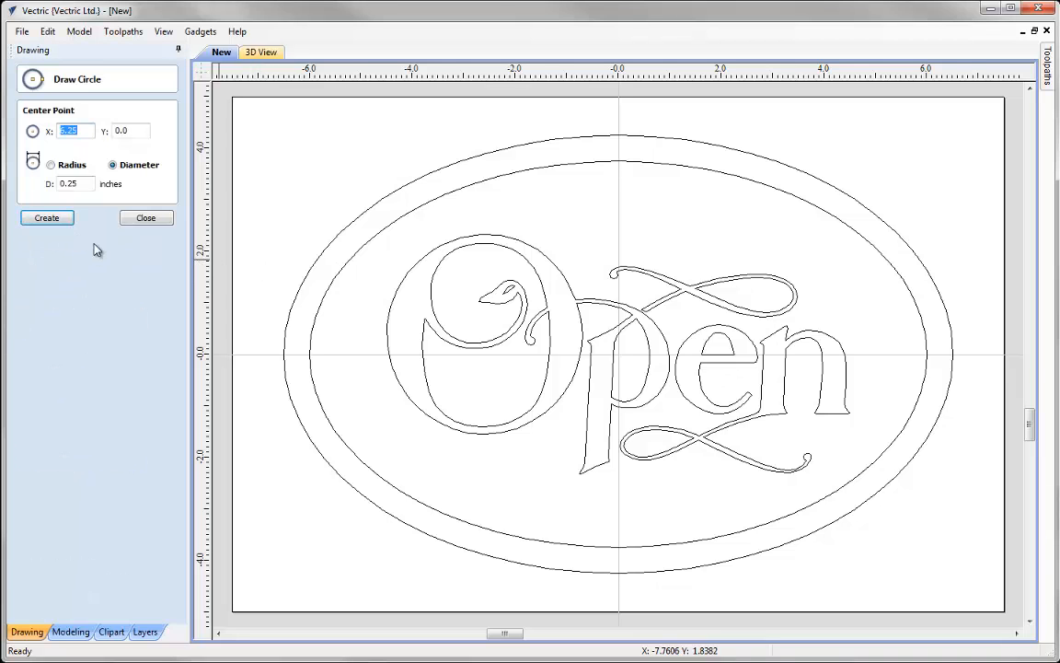
pyautogui.click(71, 135)
pyautogui.click(51, 218)
pyautogui.moveTo(65, 130); pyautogui.dragTo(42, 129)
pyautogui.press('Delete')
pyautogui.click(55, 220)
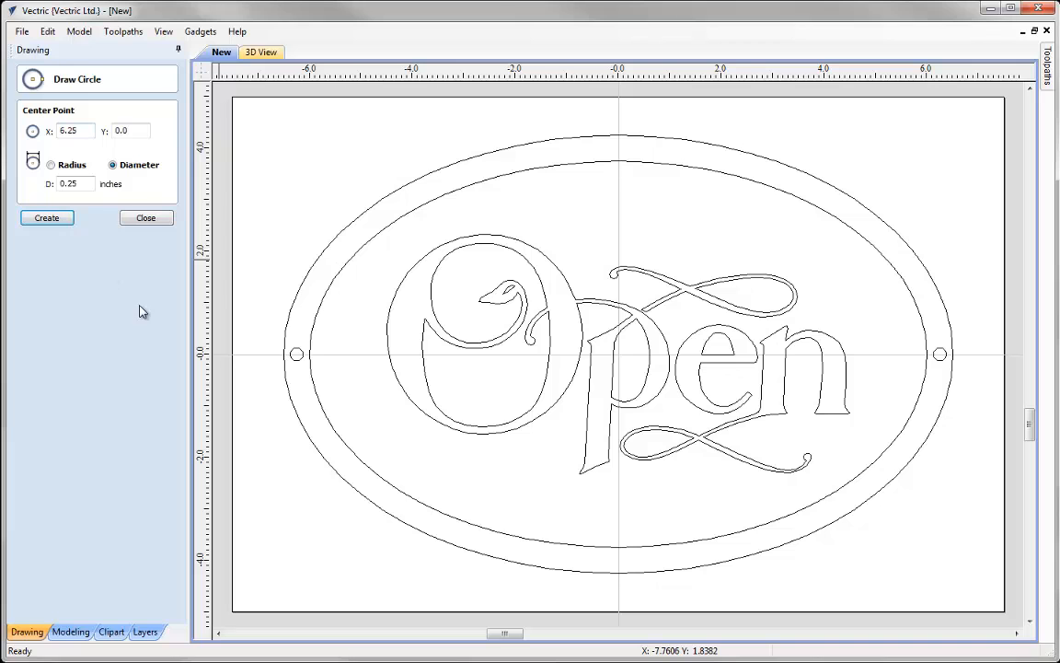
pyautogui.click(150, 224)
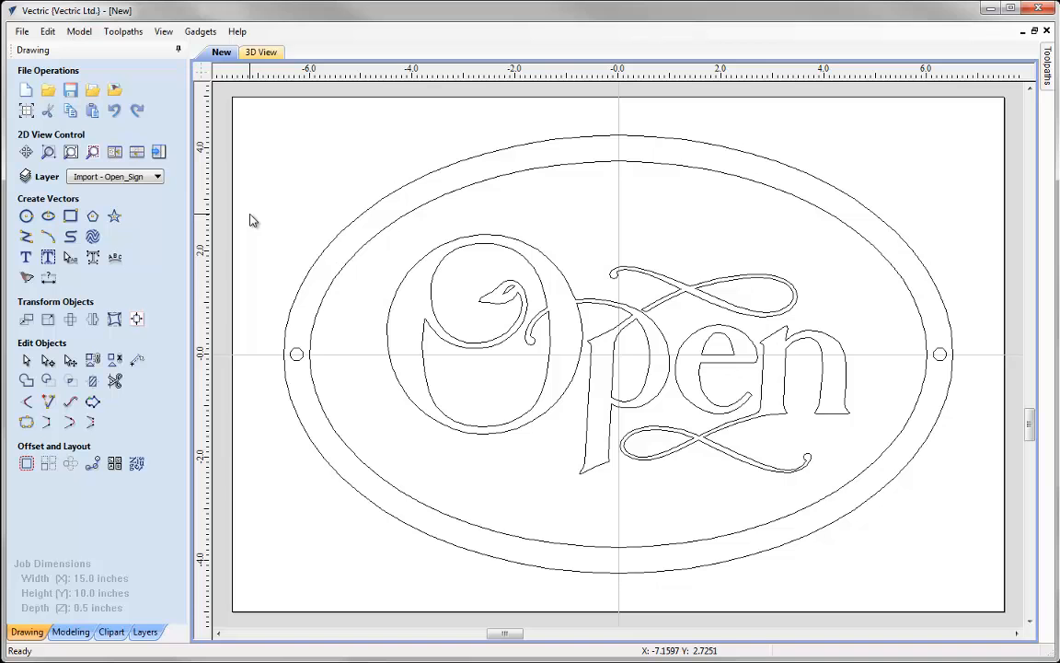
# - Open the material setup for toolpaths and move the XY datum to the bottom-left corner
pyautogui.click(158, 153)
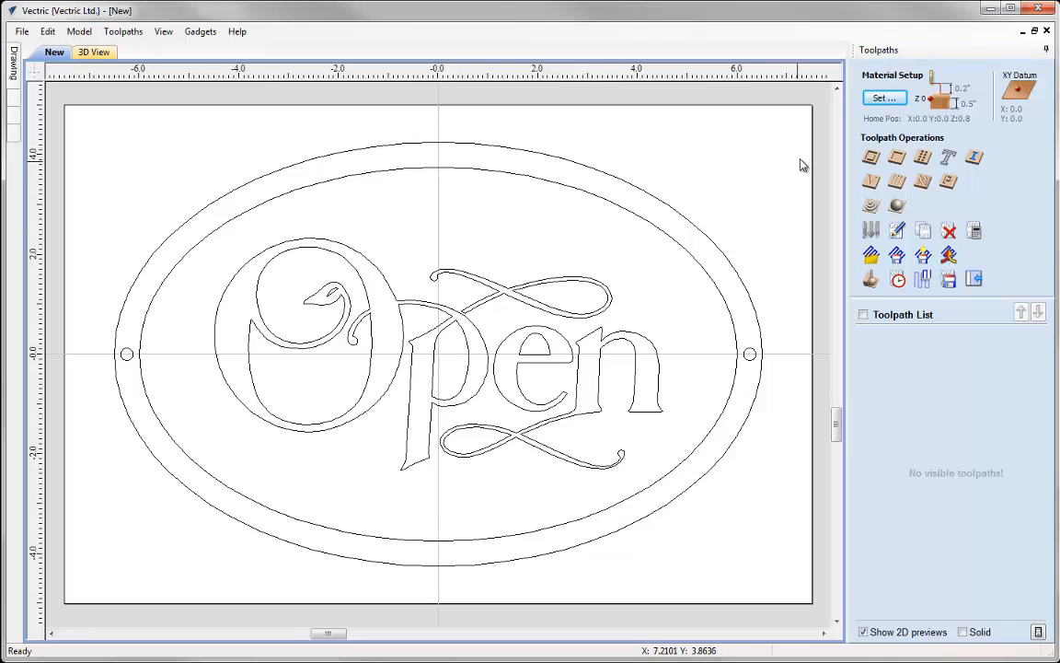
pyautogui.click(886, 100)
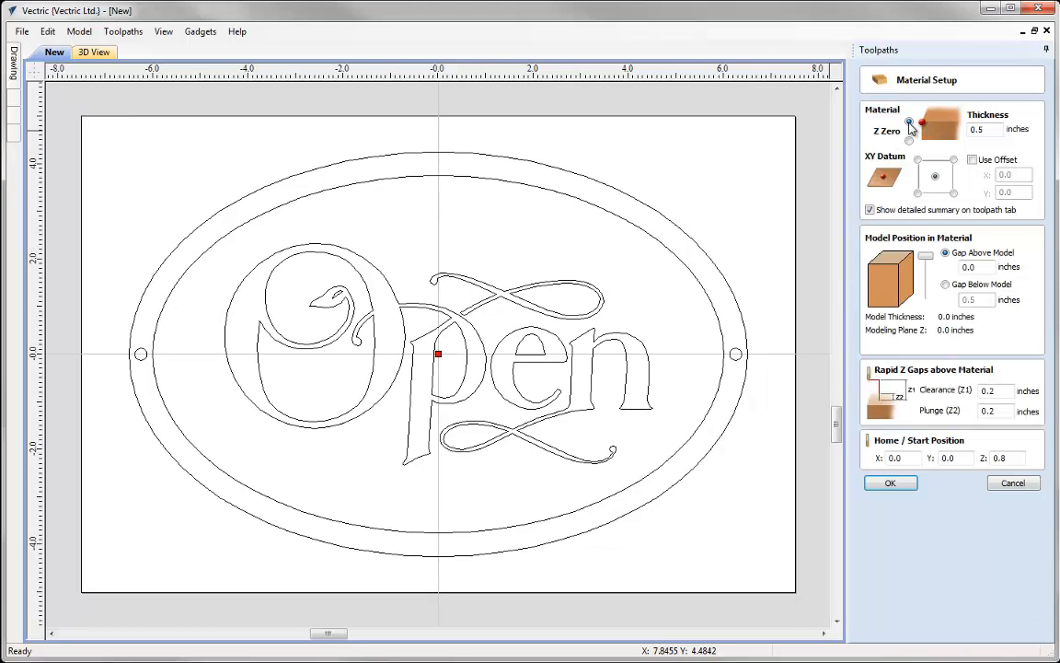
pyautogui.click(991, 129)
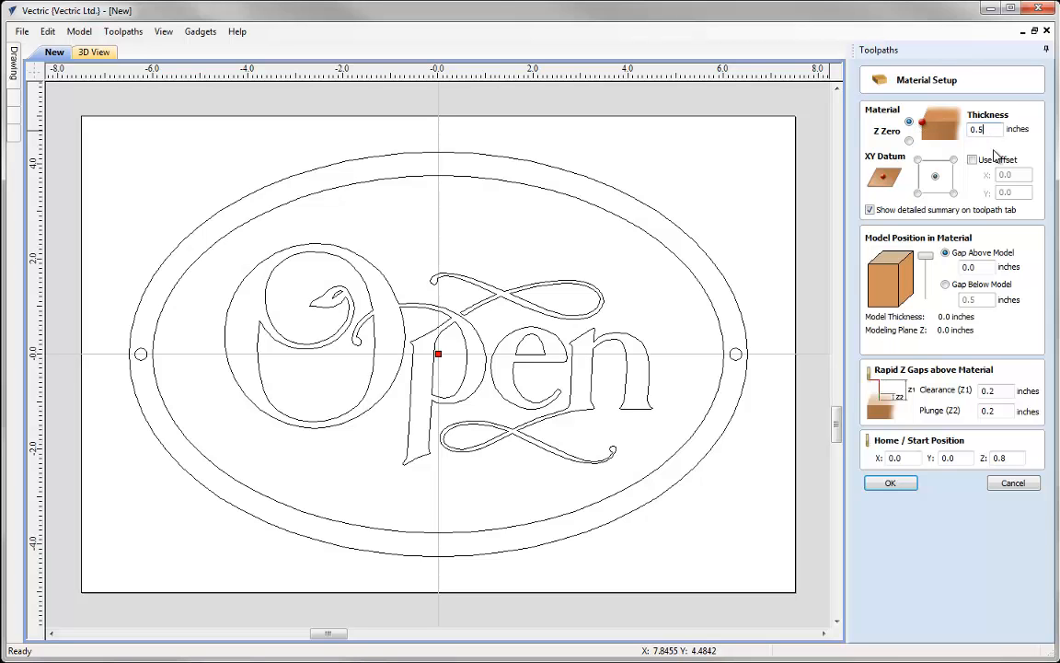
pyautogui.click(918, 194)
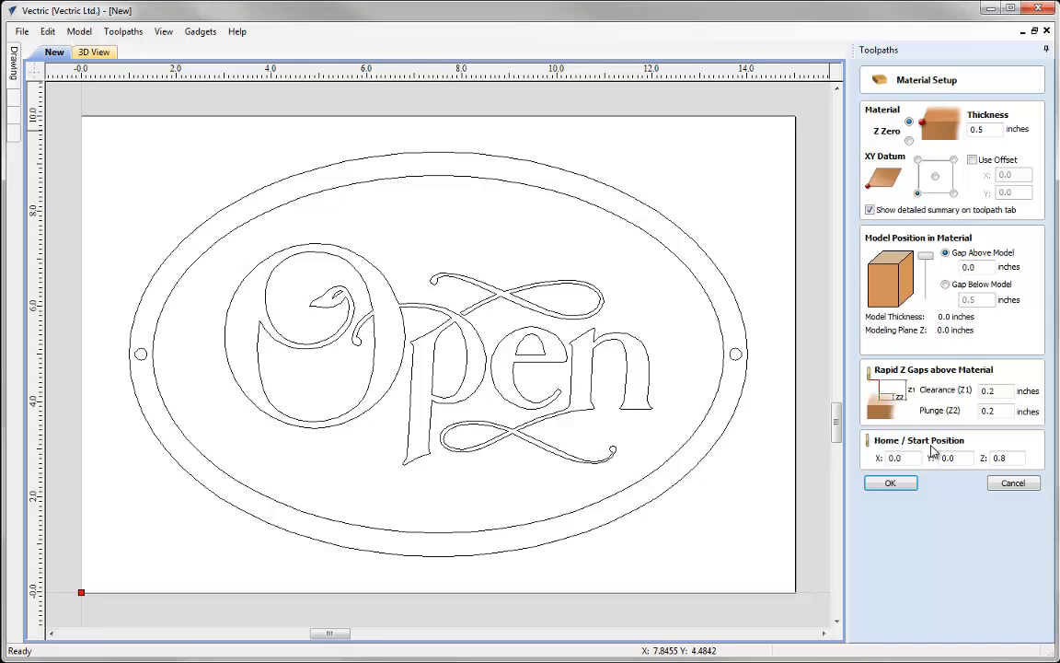
pyautogui.click(889, 484)
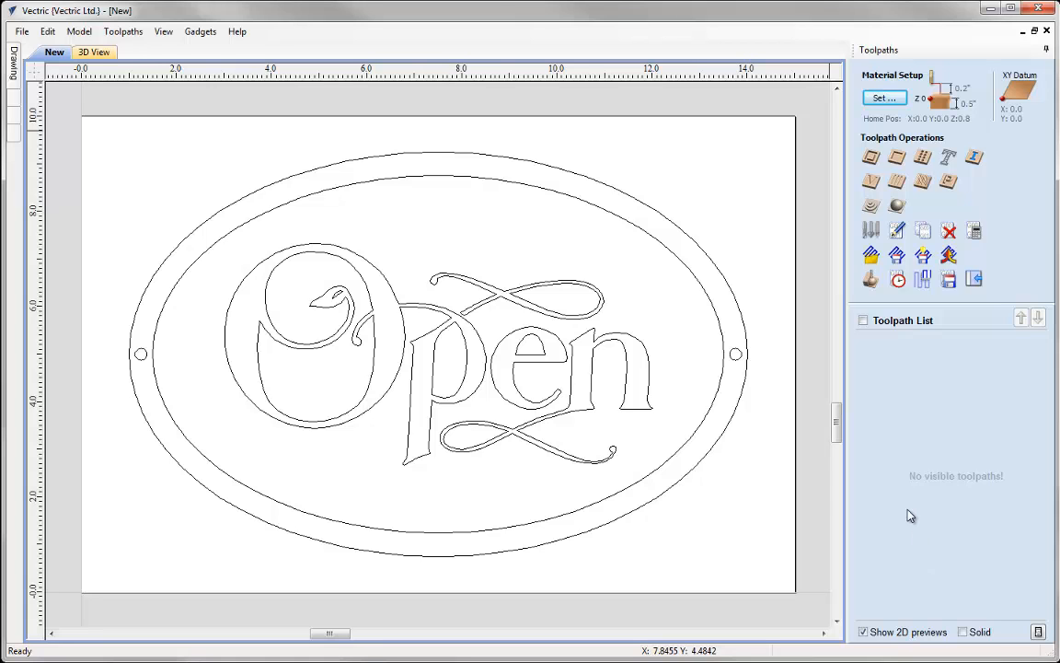
# - Select the inner ellipse together with the lettering and start a V-Carve / Engraving toolpath
pyautogui.click(645, 481)
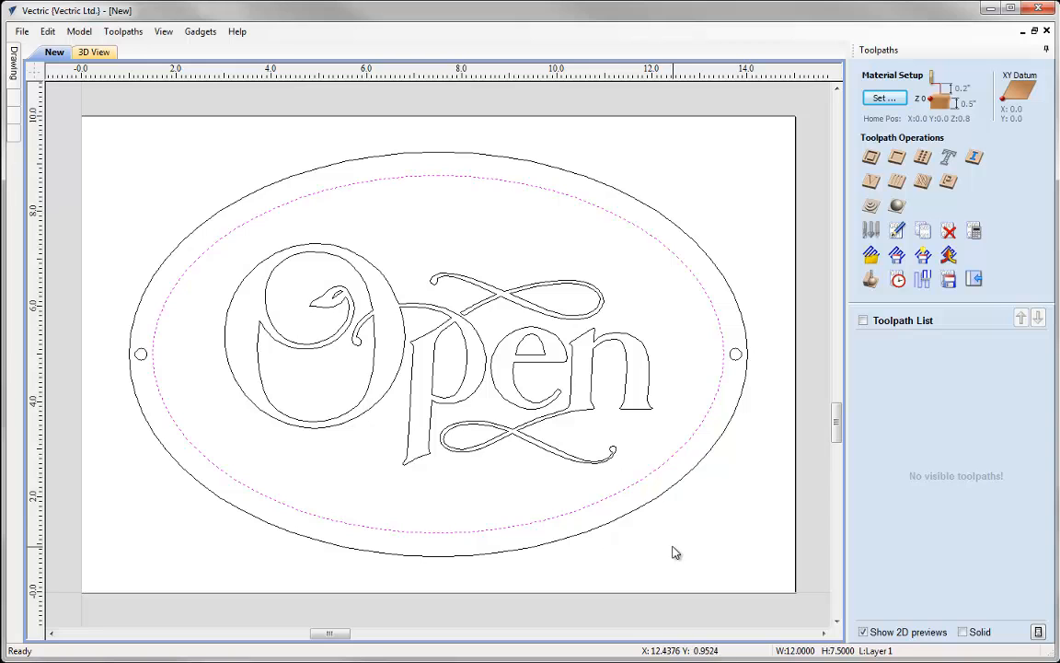
pyautogui.moveTo(582, 429); pyautogui.dragTo(284, 280)
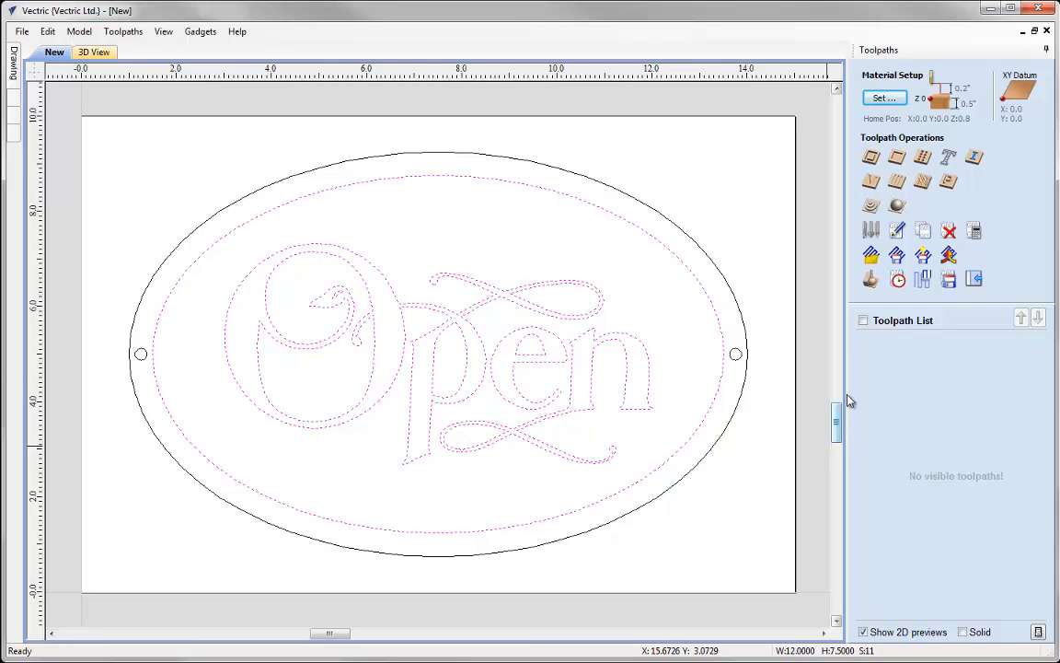
pyautogui.click(869, 183)
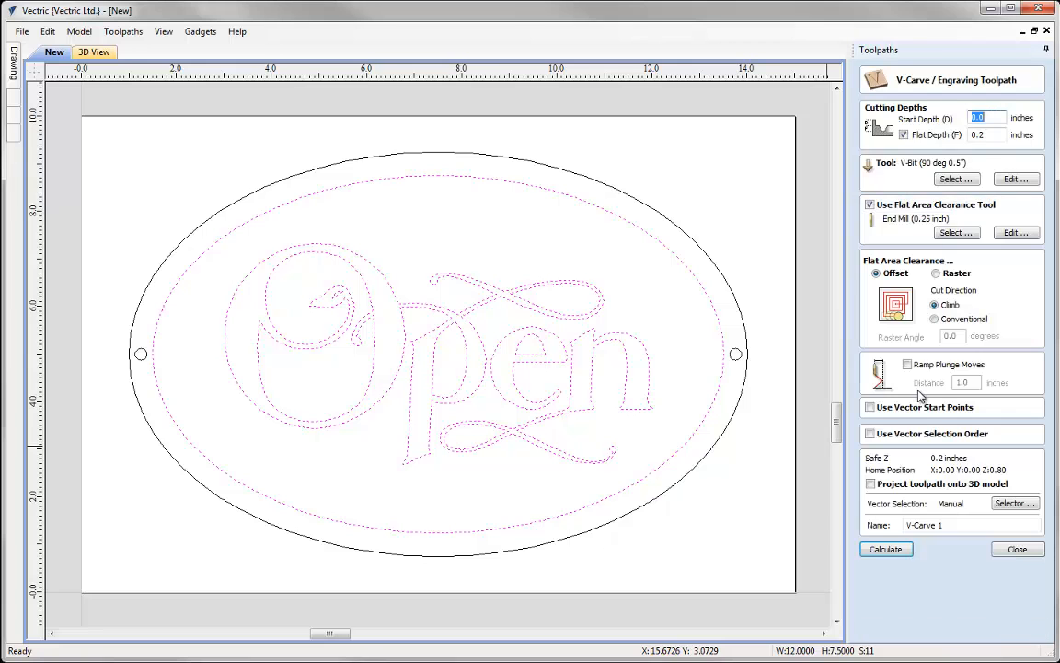
# - Set cutting depths to start 0.0 and flat 0.2 inches, and choose the V-Bit (90 deg 0.5") as the carving tool
pyautogui.click(992, 117)
pyautogui.click(903, 135)
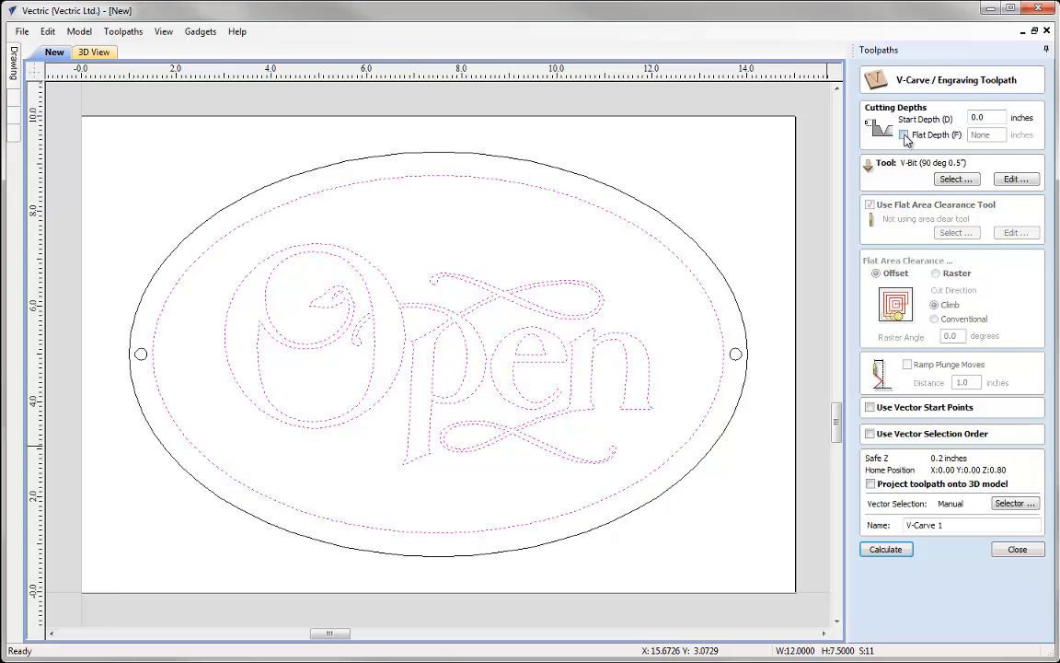
pyautogui.click(904, 135)
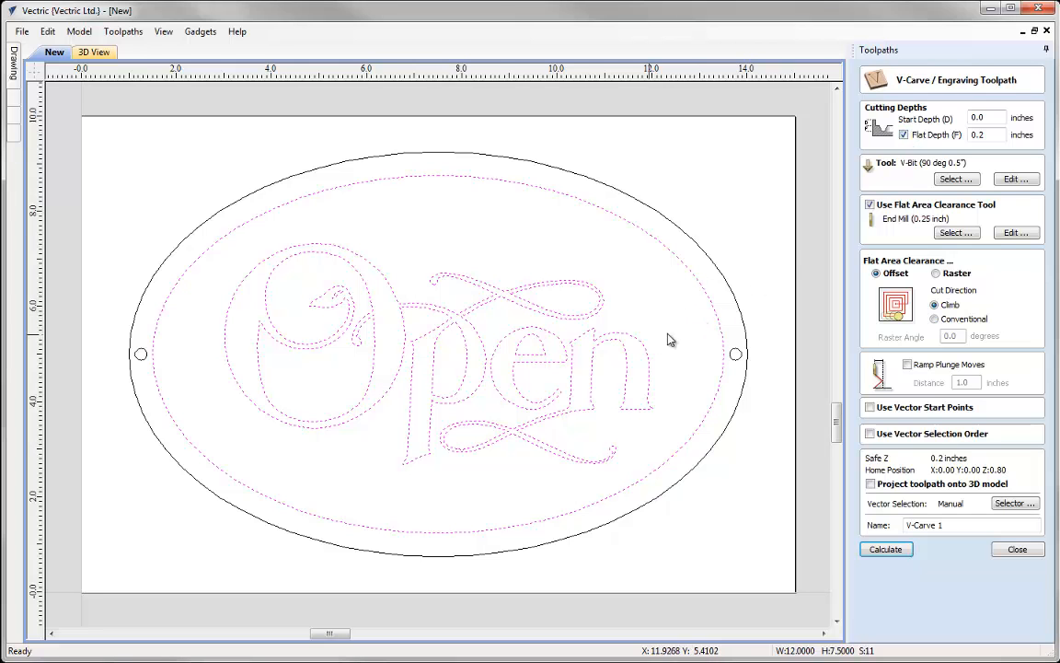
pyautogui.moveTo(989, 135); pyautogui.dragTo(969, 138)
pyautogui.click(983, 138)
pyautogui.click(958, 178)
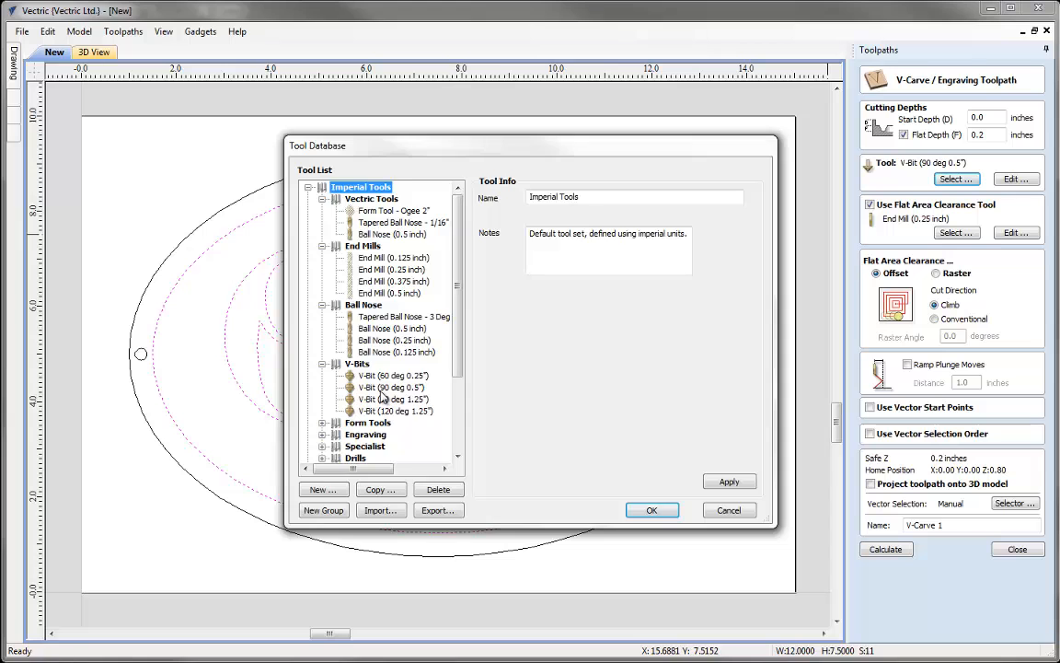
pyautogui.doubleClick(380, 389)
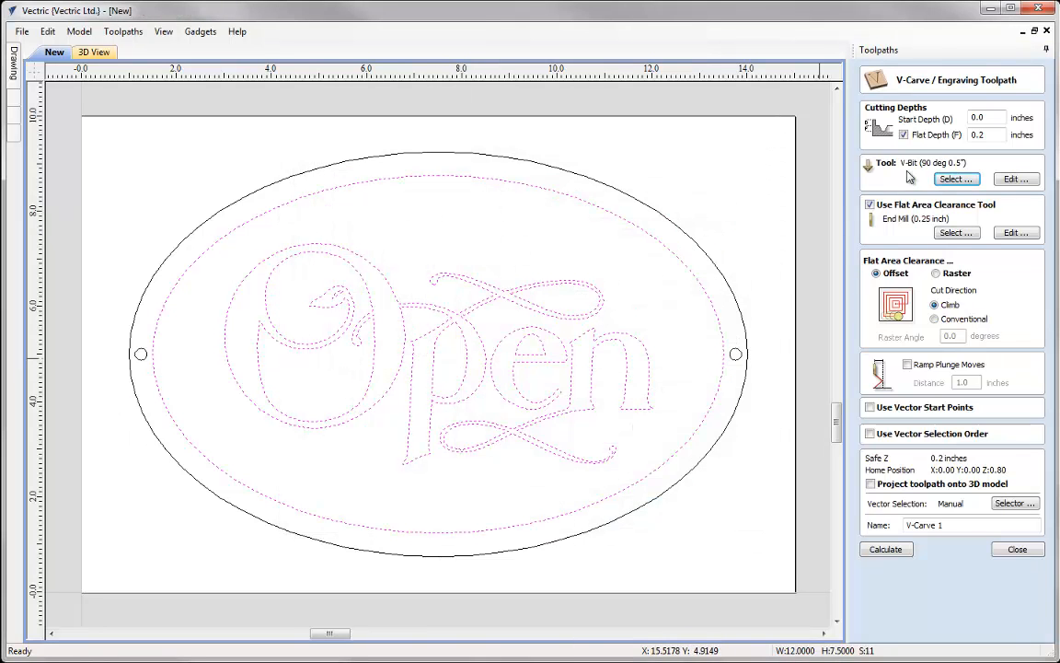
# - Keep flat area clearance enabled and choose End Mill (0.25 inch) as the clearance tool
pyautogui.click(891, 212)
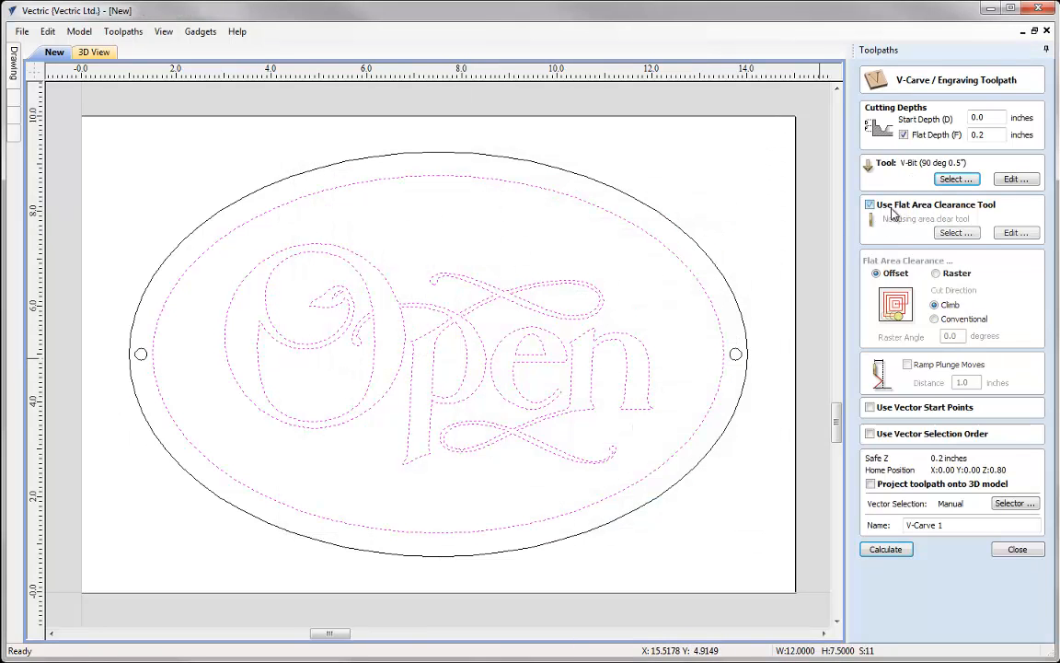
pyautogui.click(939, 204)
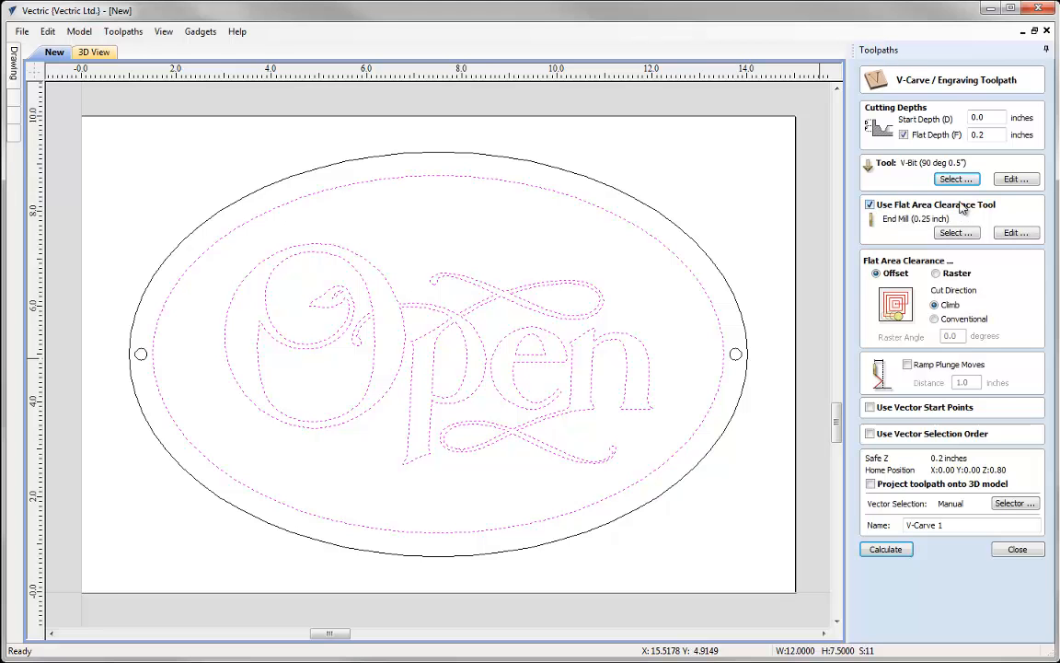
pyautogui.click(955, 232)
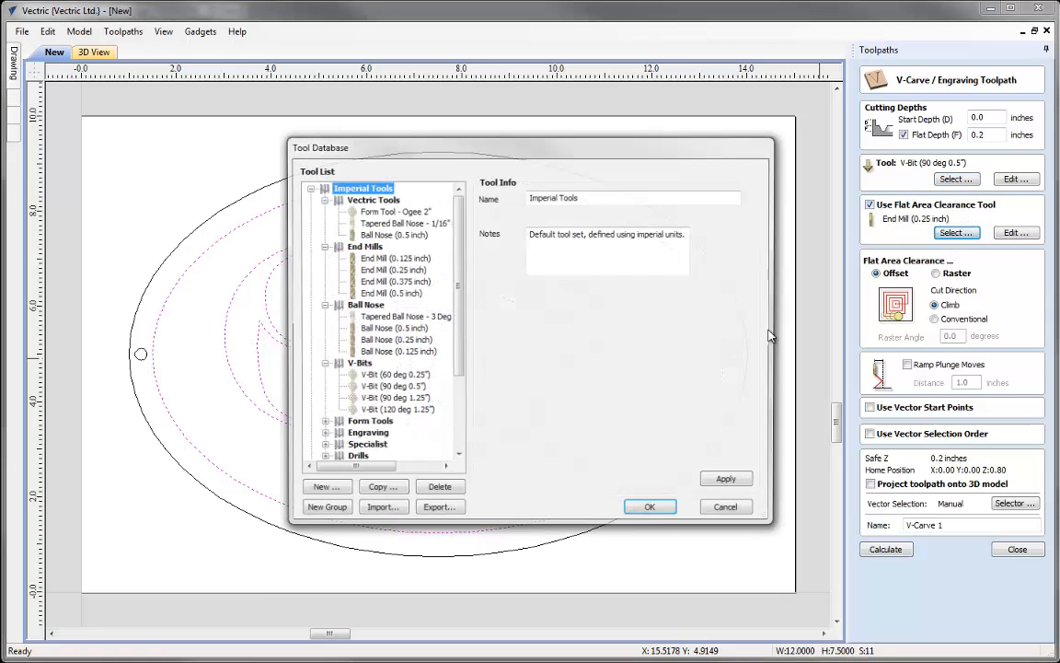
pyautogui.doubleClick(396, 275)
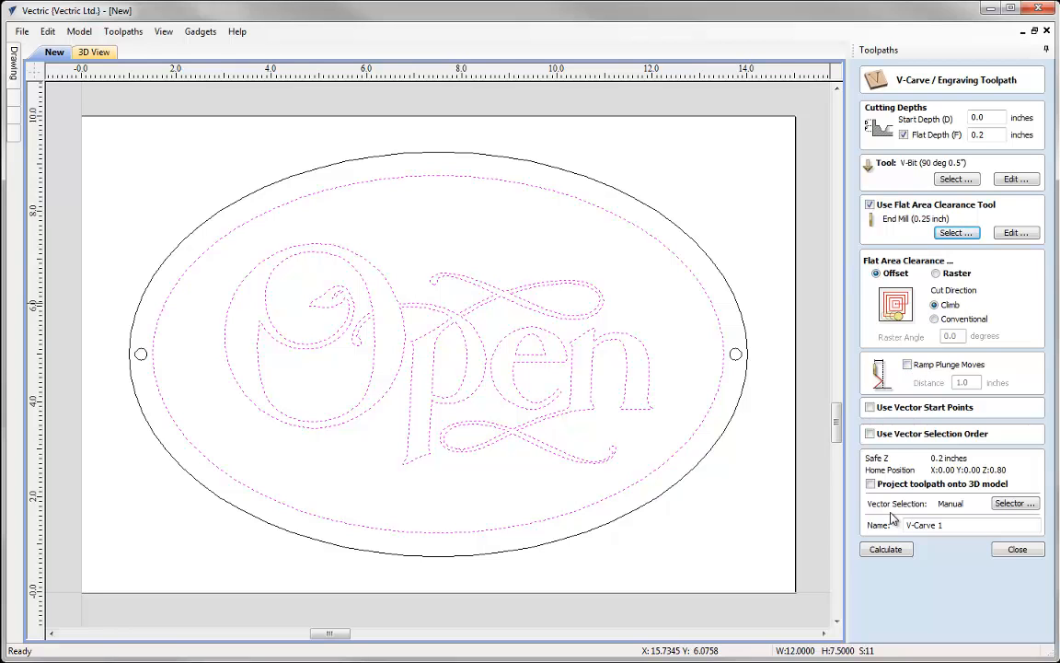
# - Name the toolpath V-Carve and calculate it
pyautogui.click(948, 527)
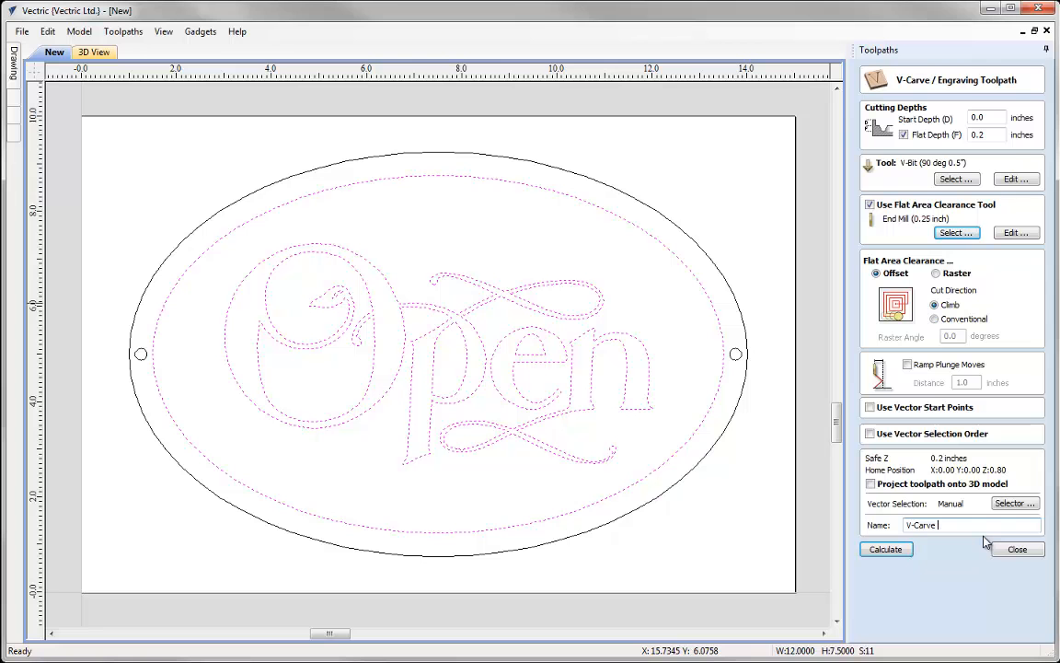
pyautogui.click(889, 550)
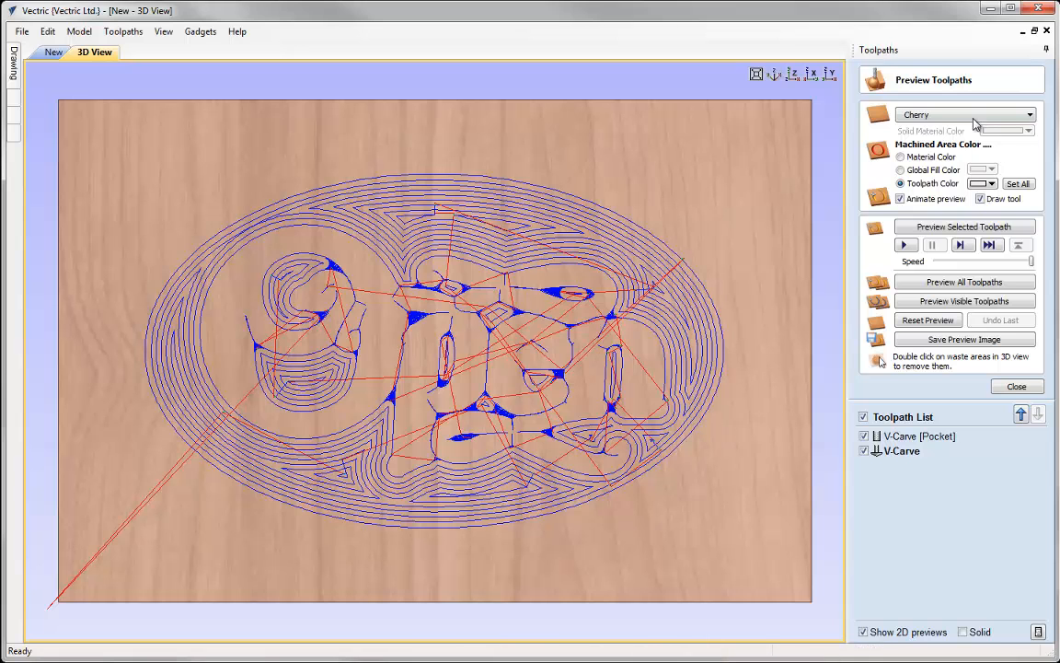
# - Switch to an angled 3D view and toggle each toolpath's visibility to inspect them individually
pyautogui.click(776, 76)
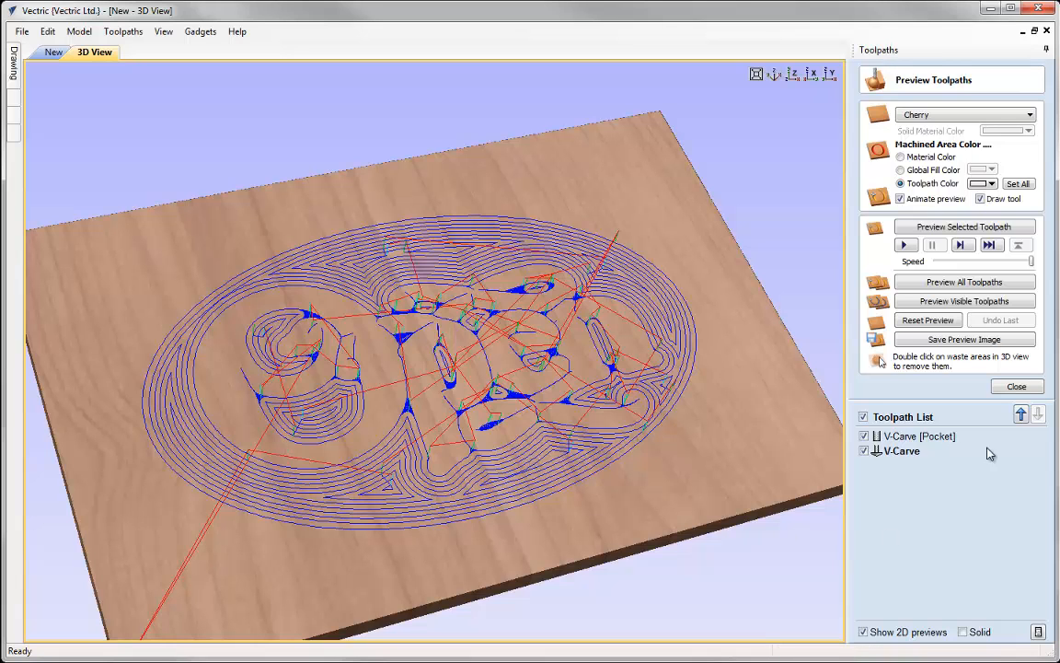
pyautogui.click(863, 451)
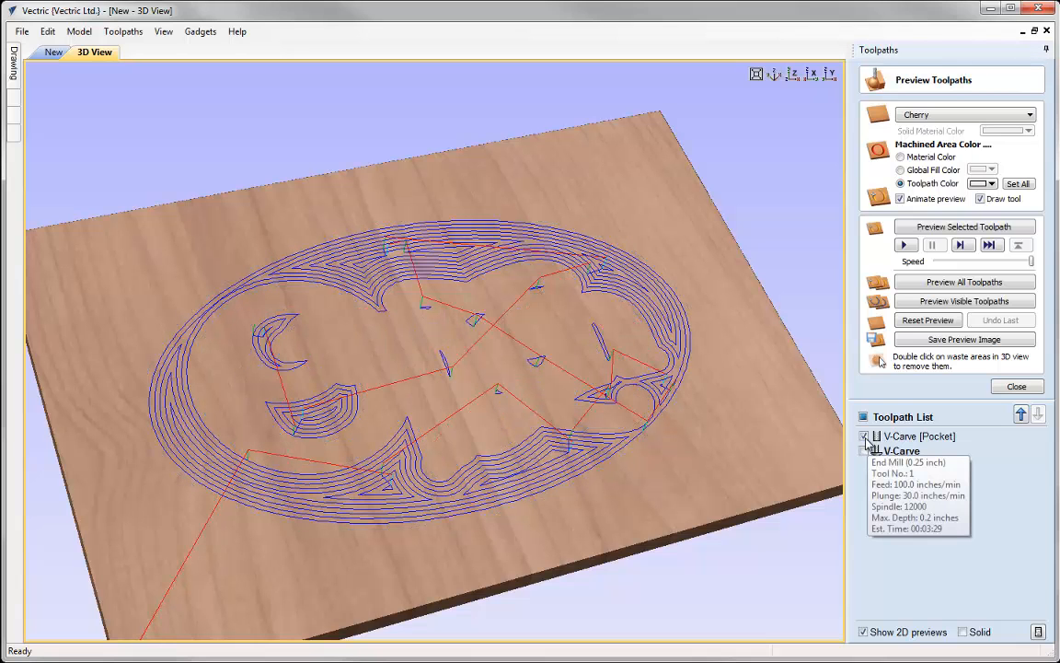
pyautogui.click(863, 436)
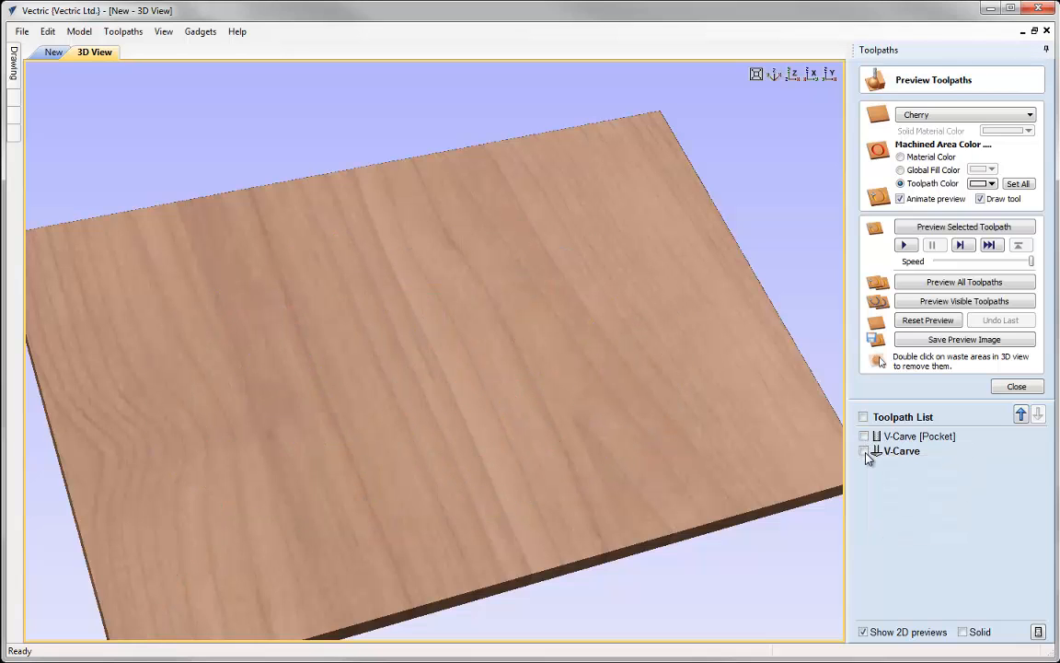
pyautogui.click(863, 451)
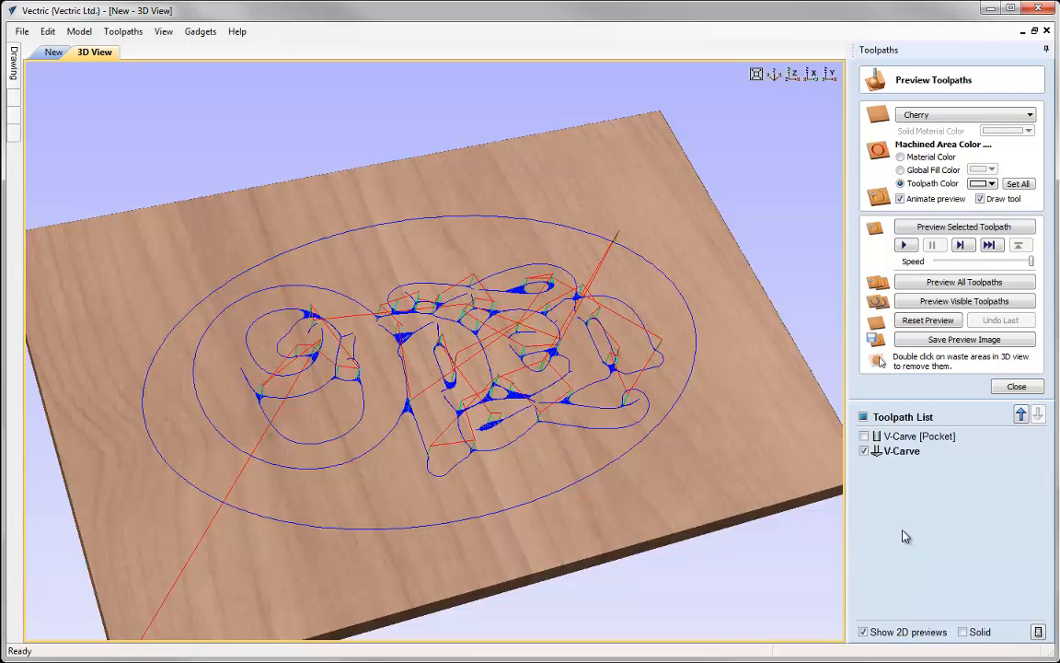
pyautogui.click(863, 436)
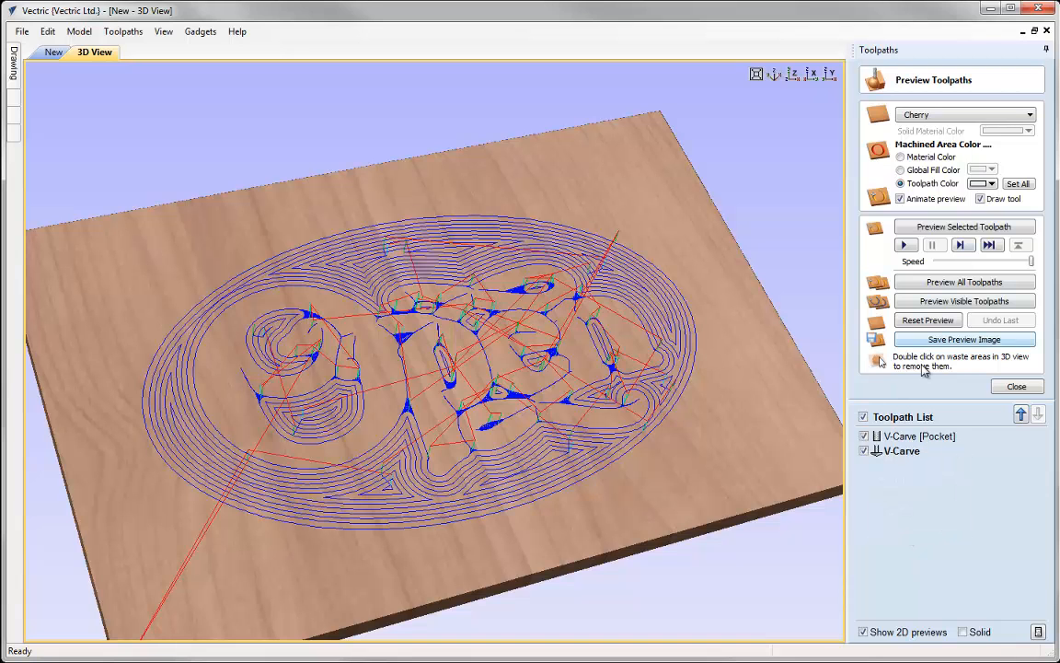
# - Set the preview colour of both the V-Carve [Pocket] and V-Carve toolpaths to dark red
pyautogui.click(920, 436)
pyautogui.click(983, 183)
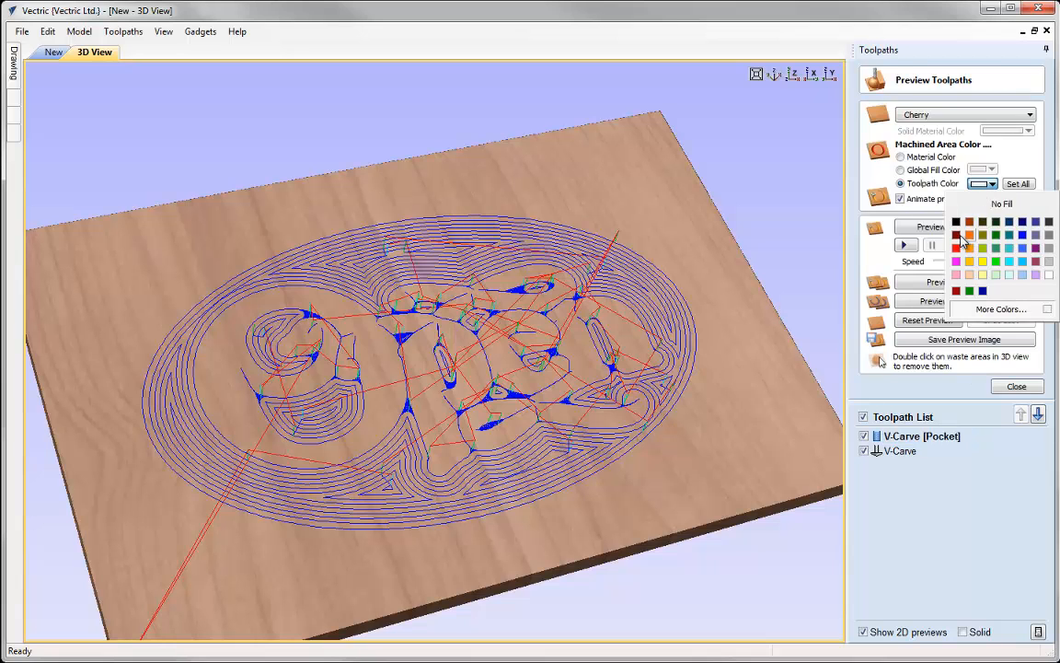
pyautogui.click(959, 238)
pyautogui.click(920, 451)
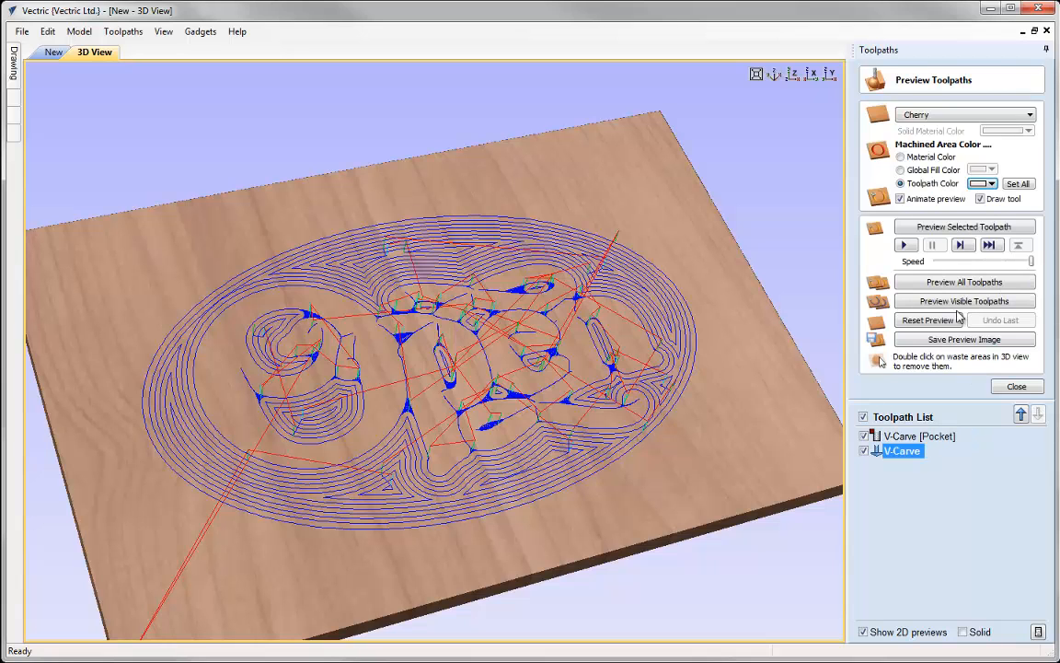
pyautogui.click(983, 183)
pyautogui.click(966, 223)
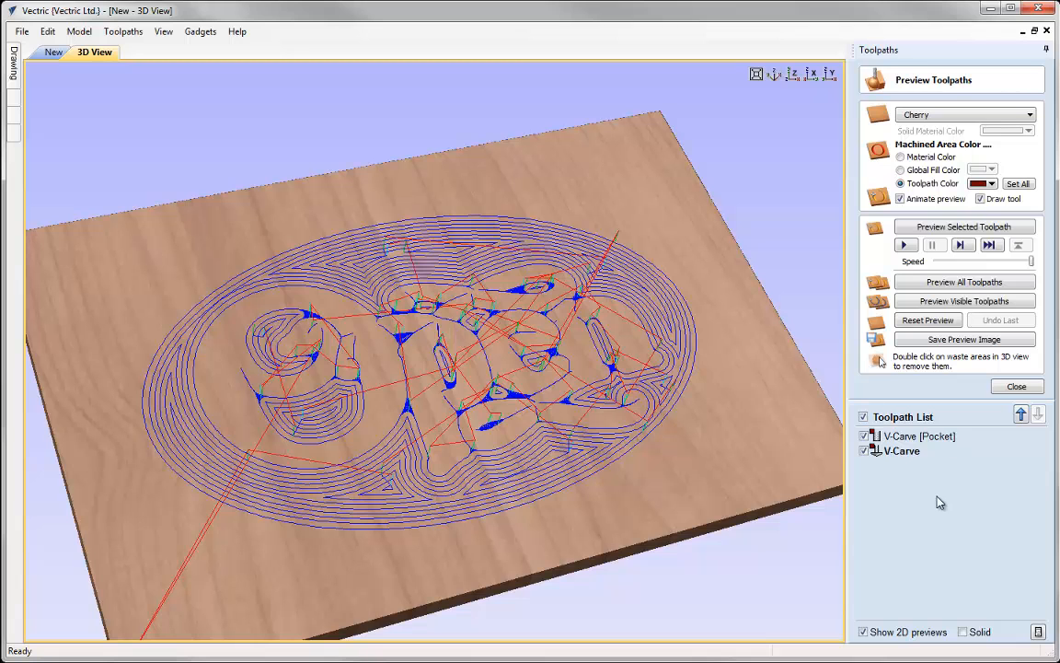
# - Preview the V-Carve [Pocket] toolpath and then the V-Carve toolpath on the cherry material
pyautogui.click(920, 436)
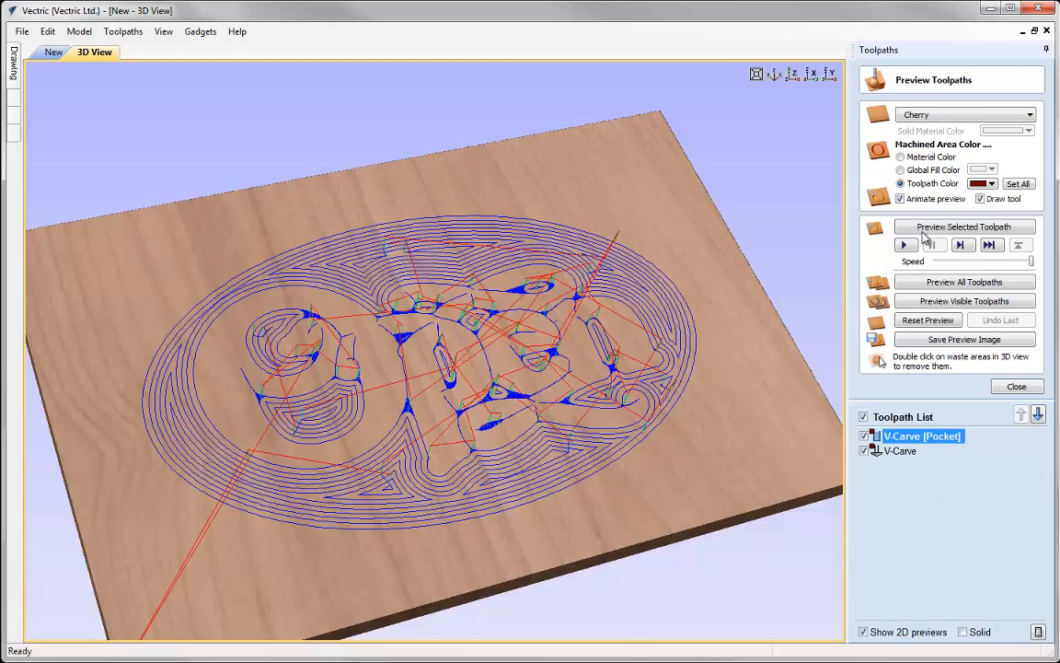
pyautogui.click(964, 227)
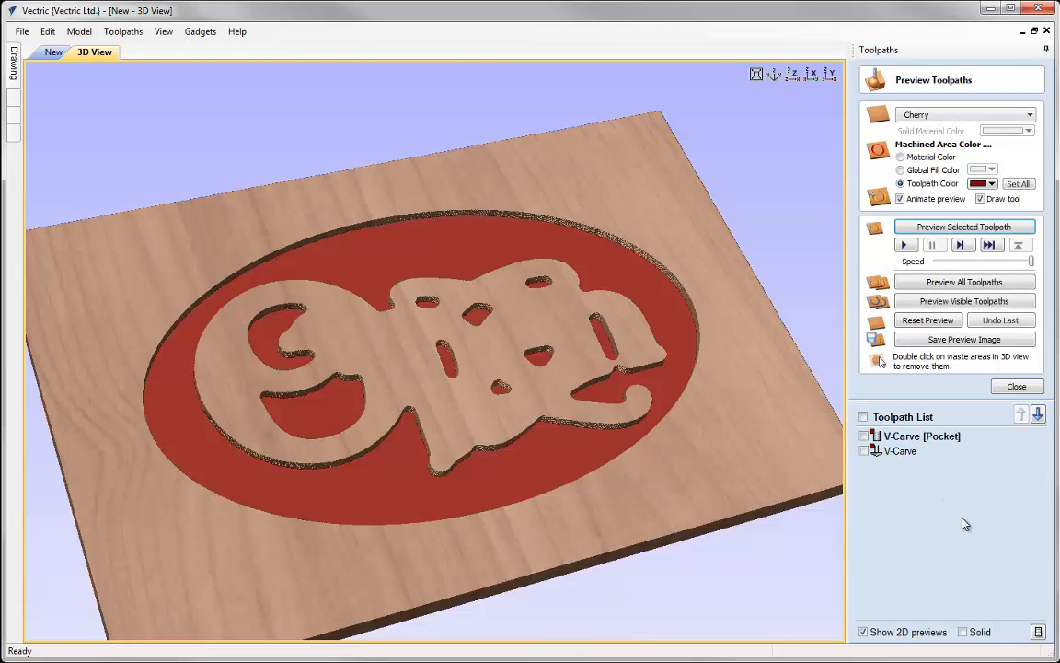
pyautogui.click(902, 451)
pyautogui.click(929, 227)
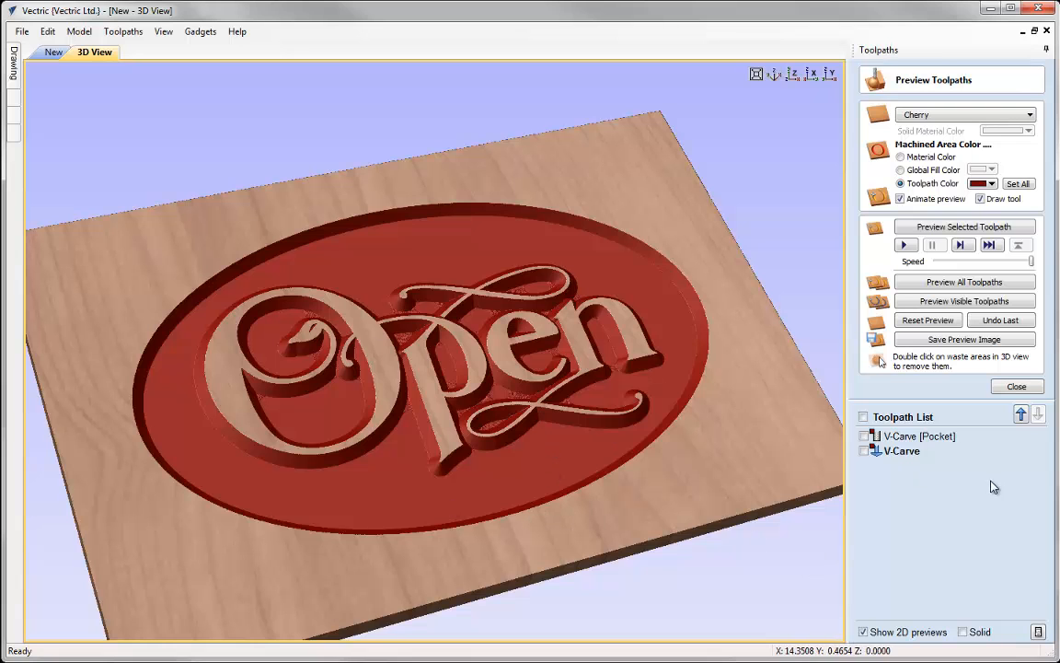
# - Close the preview and tile the 2D drawing and 3D view windows vertically side by side
pyautogui.click(1016, 387)
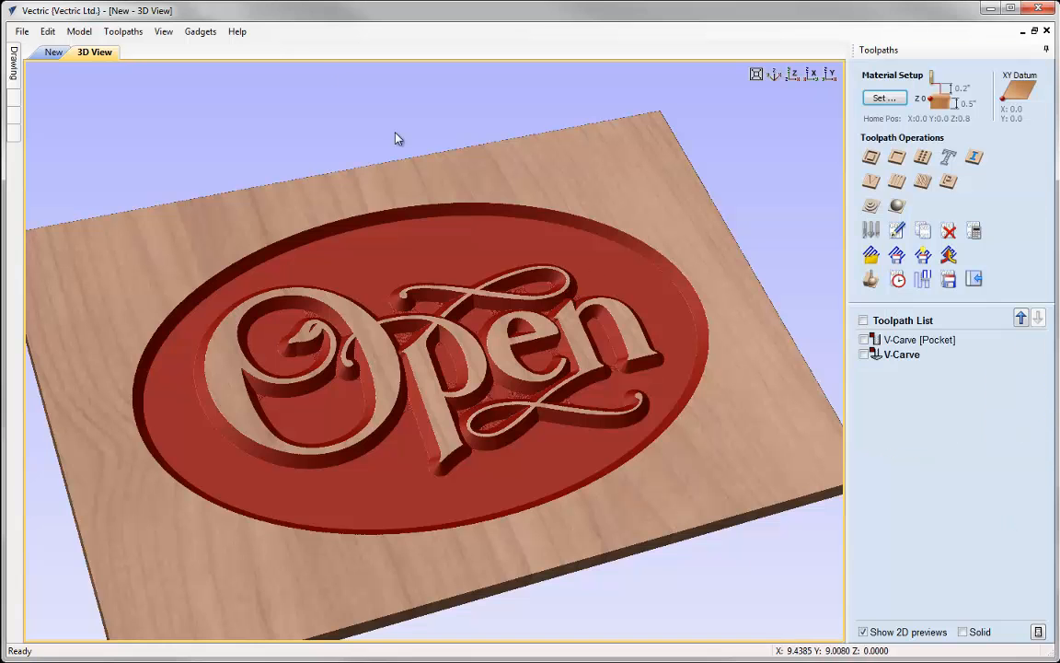
pyautogui.click(164, 31)
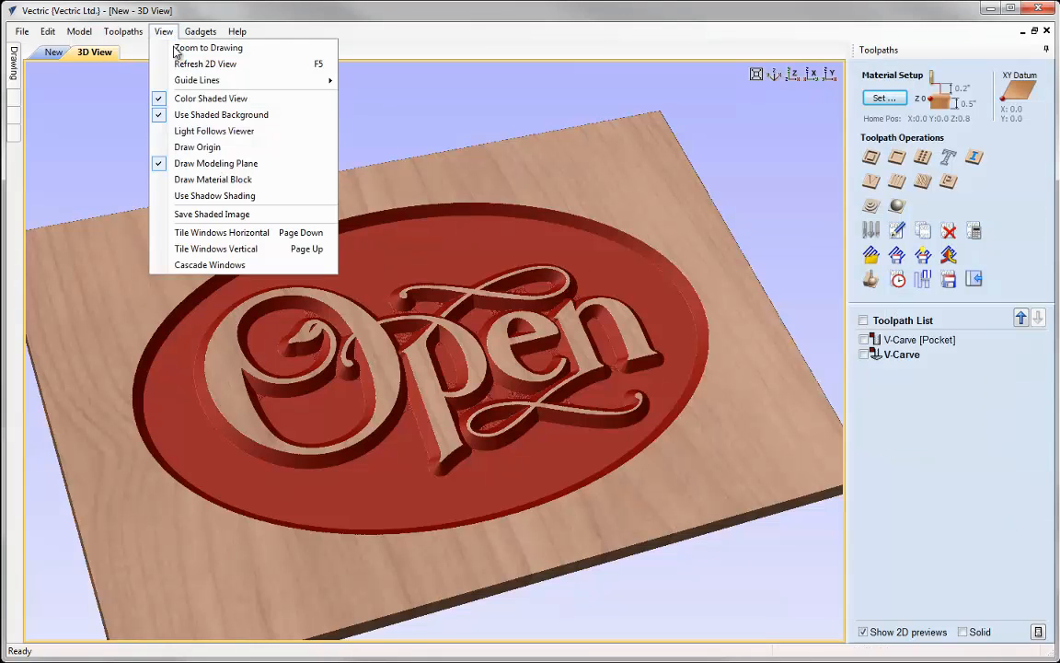
pyautogui.click(195, 250)
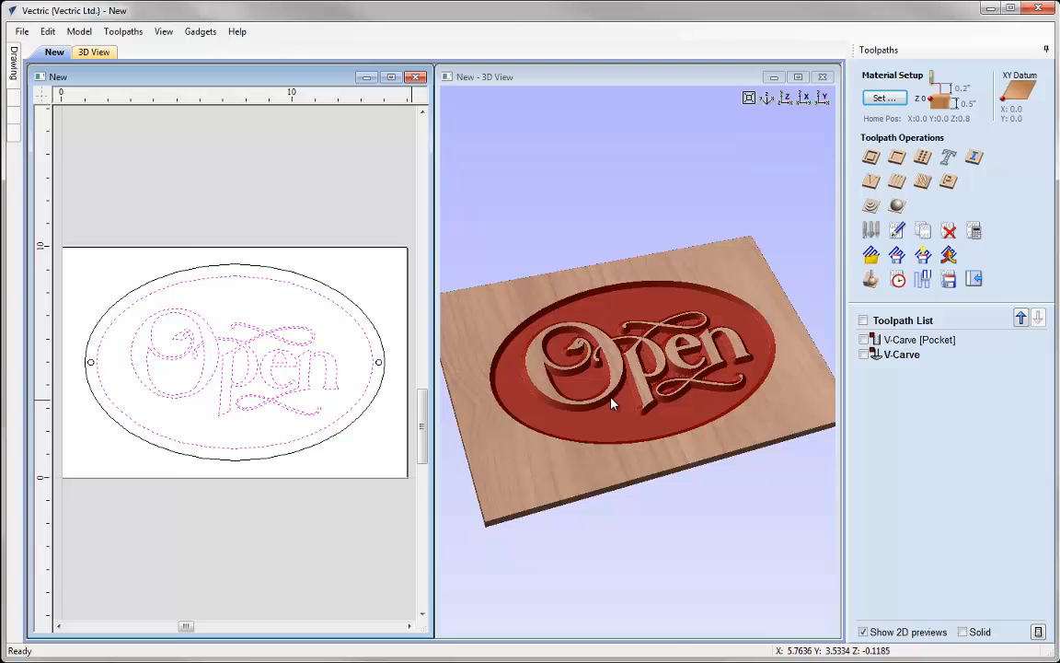
# - Select both mounting-hole circles and calculate a Drilling toolpath with the Drill (0.250") tool, adjusting its cut depth
pyautogui.moveTo(77, 349); pyautogui.dragTo(106, 371)
pyautogui.keyDown('shift'); pyautogui.click(378, 362); pyautogui.keyUp('shift')
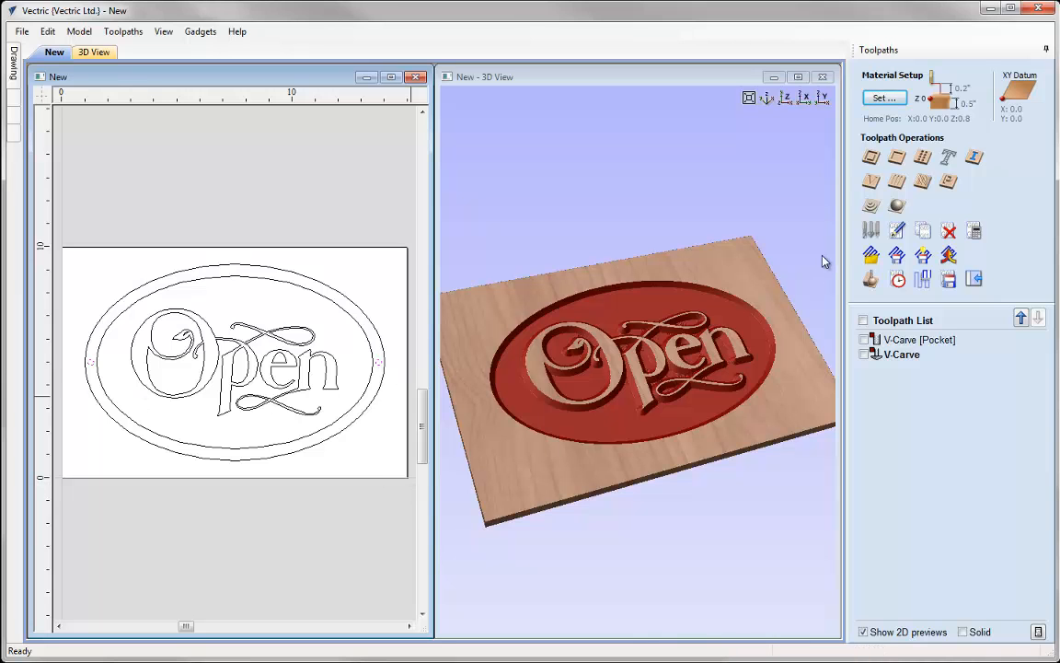
pyautogui.click(922, 158)
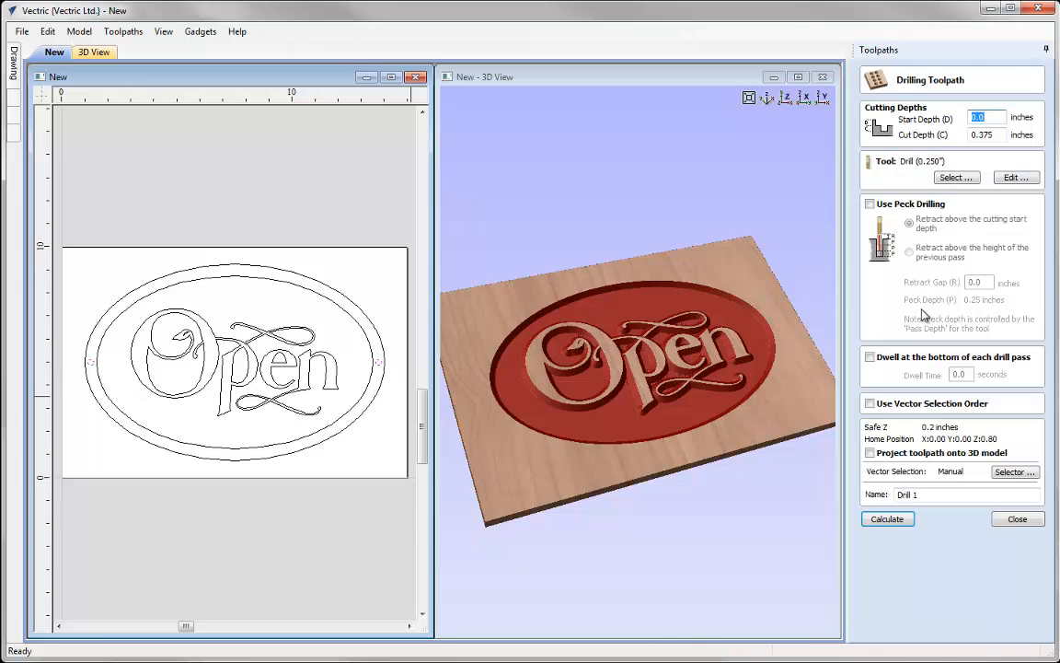
pyautogui.click(986, 134)
pyautogui.press('BackSpace')
pyautogui.press('BackSpace')
pyautogui.press('BackSpace')
pyautogui.press('BackSpace')
pyautogui.click(910, 517)
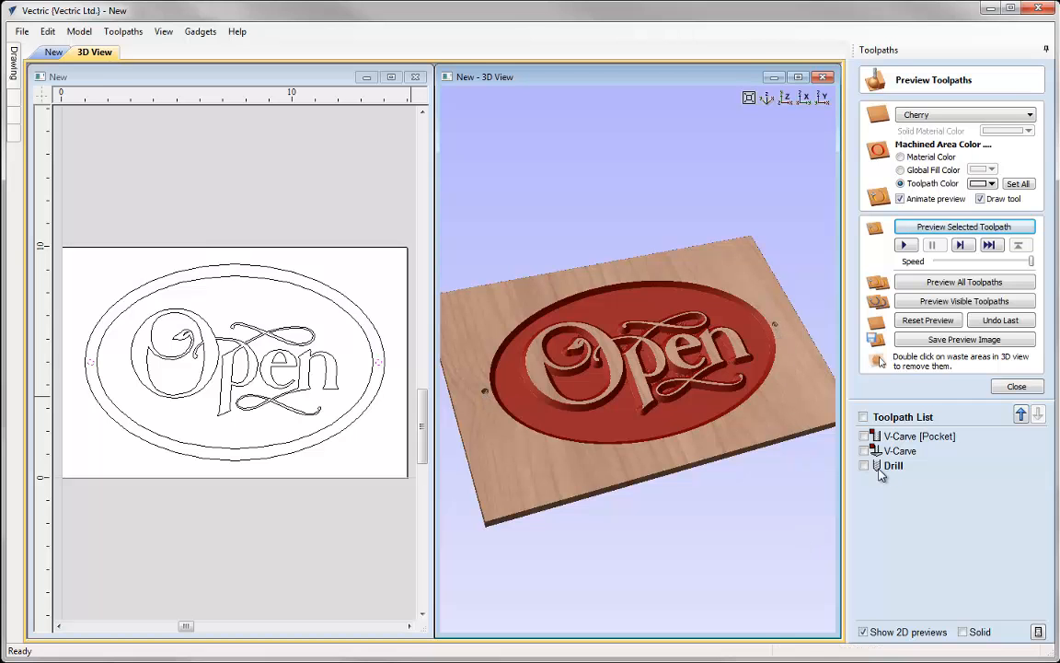
# - Select the outer ellipse and start a 2D Profile toolpath with cut depth 0.2 inches using the V-Bit (90 deg 0.5")
pyautogui.click(349, 435)
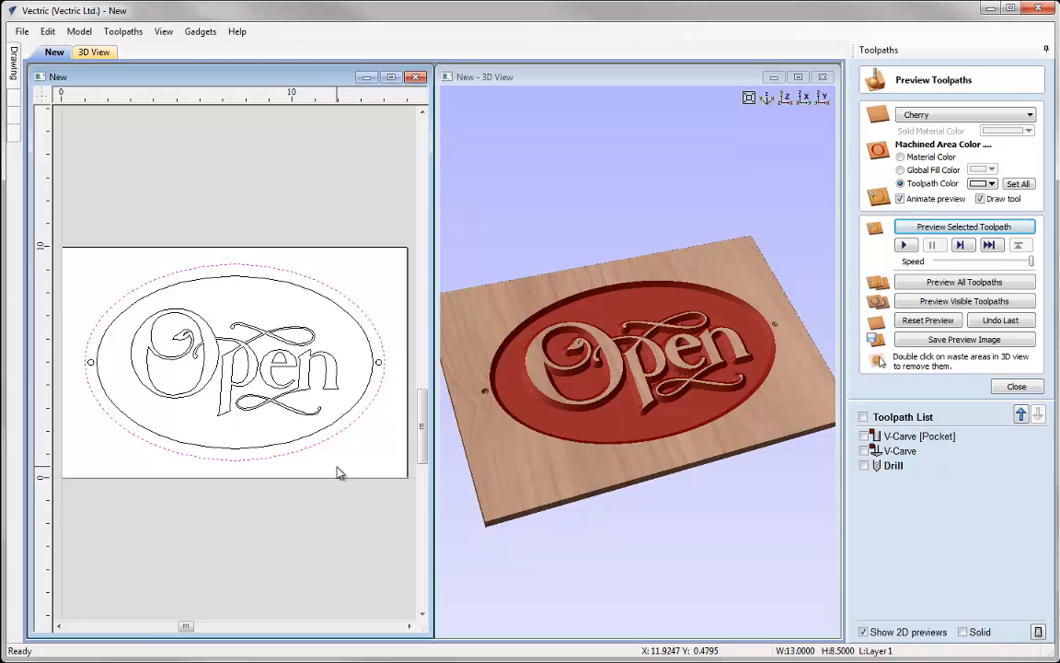
pyautogui.click(1017, 388)
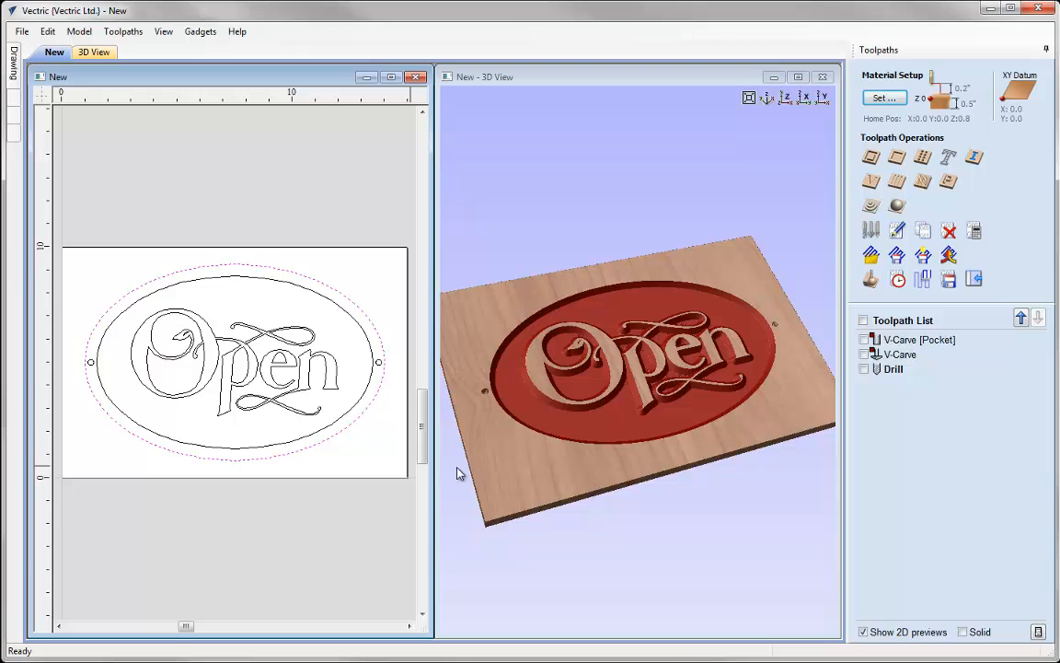
pyautogui.click(872, 156)
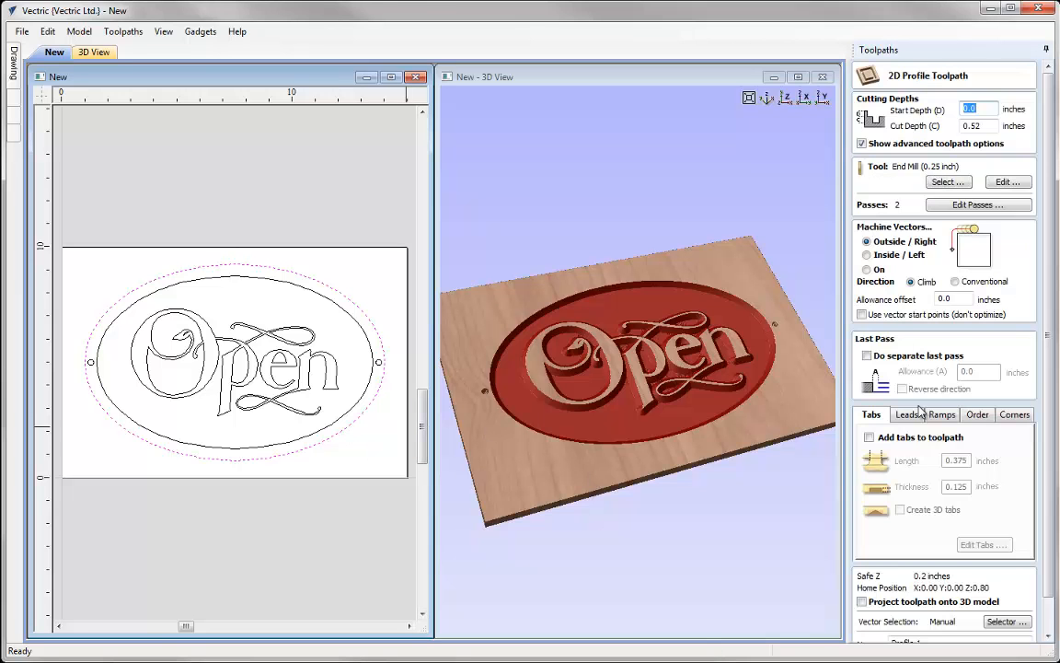
pyautogui.press('Tab')
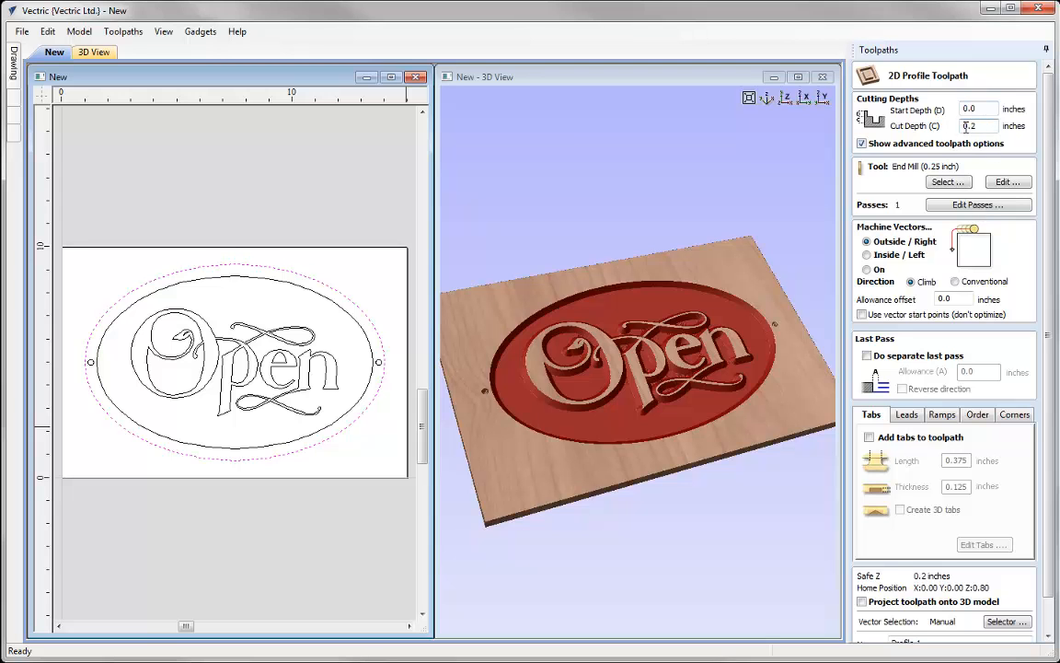
pyautogui.click(948, 181)
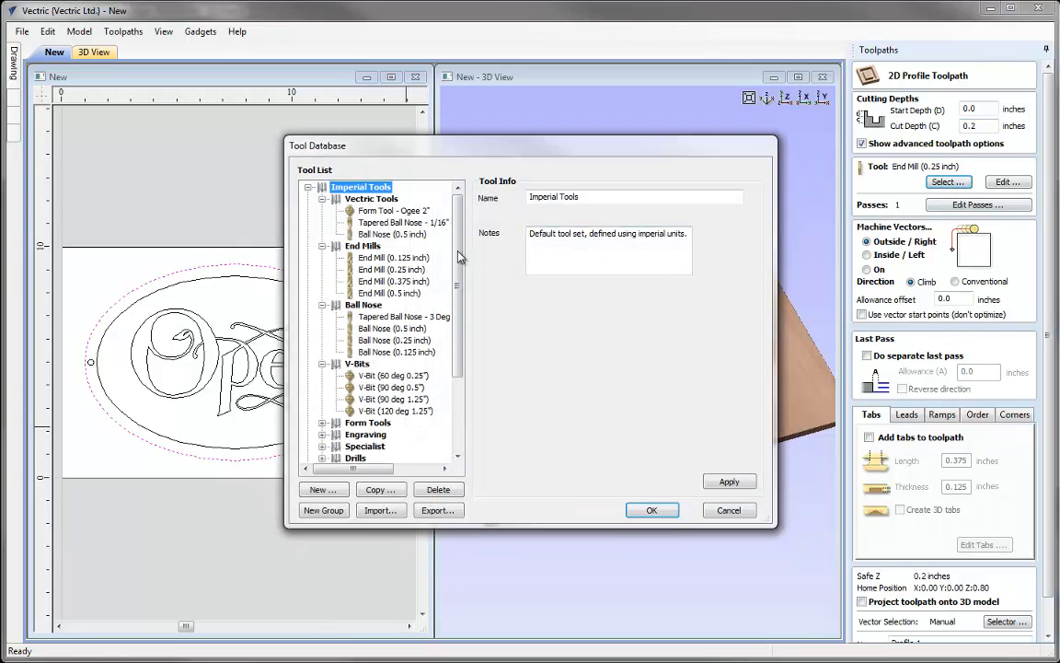
pyautogui.doubleClick(381, 390)
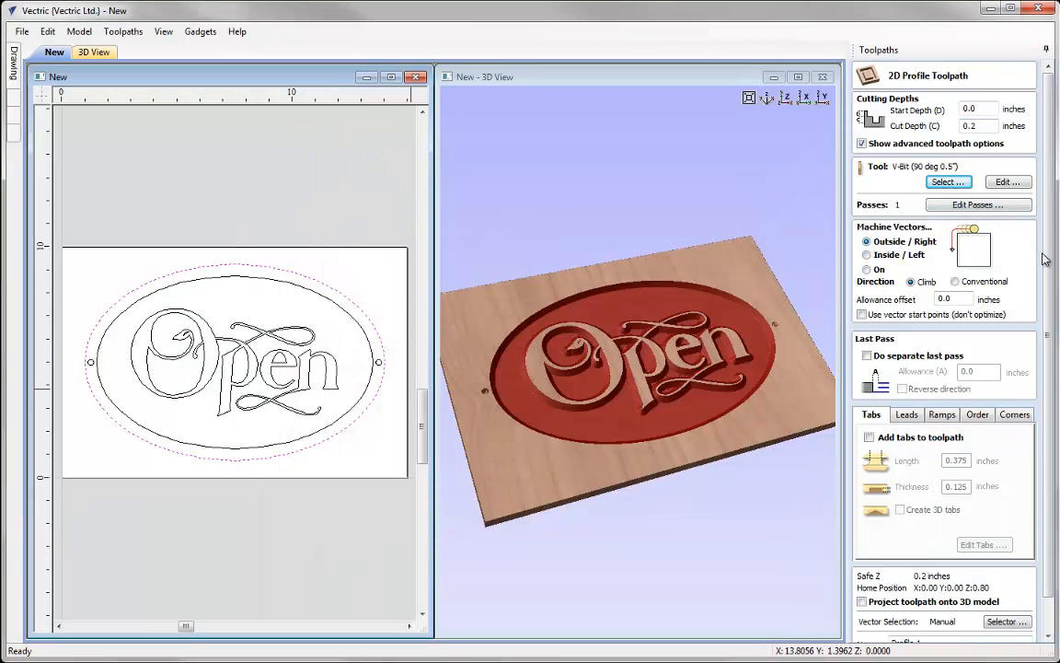
# - Name the profile toolpath Profile_V90 and calculate it
pyautogui.scroll(-1, 930, 552)
pyautogui.click(930, 608)
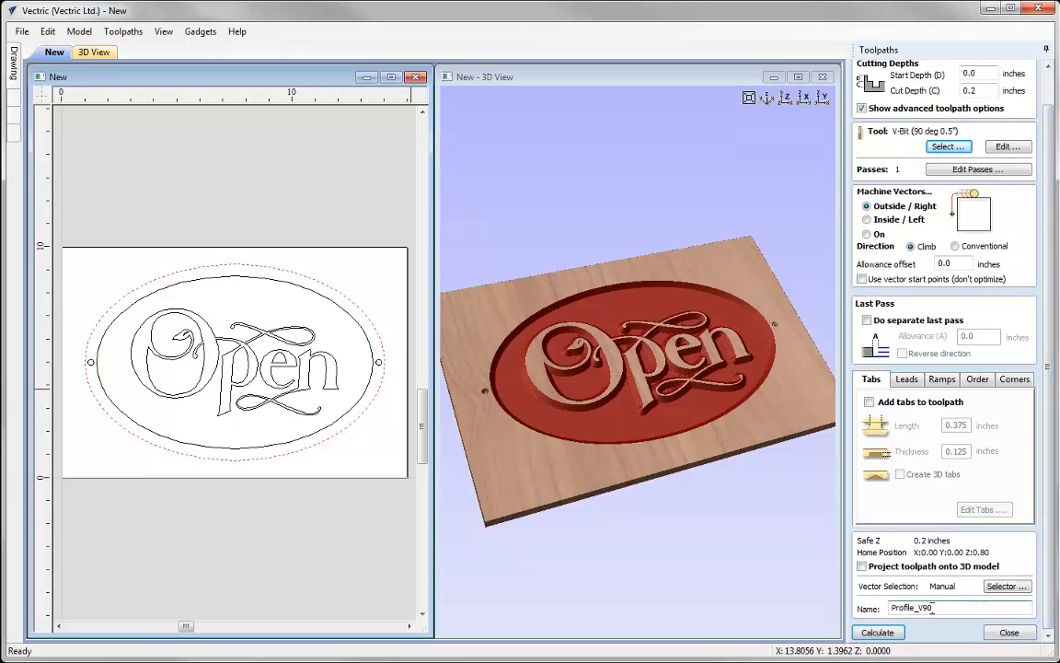
pyautogui.click(879, 634)
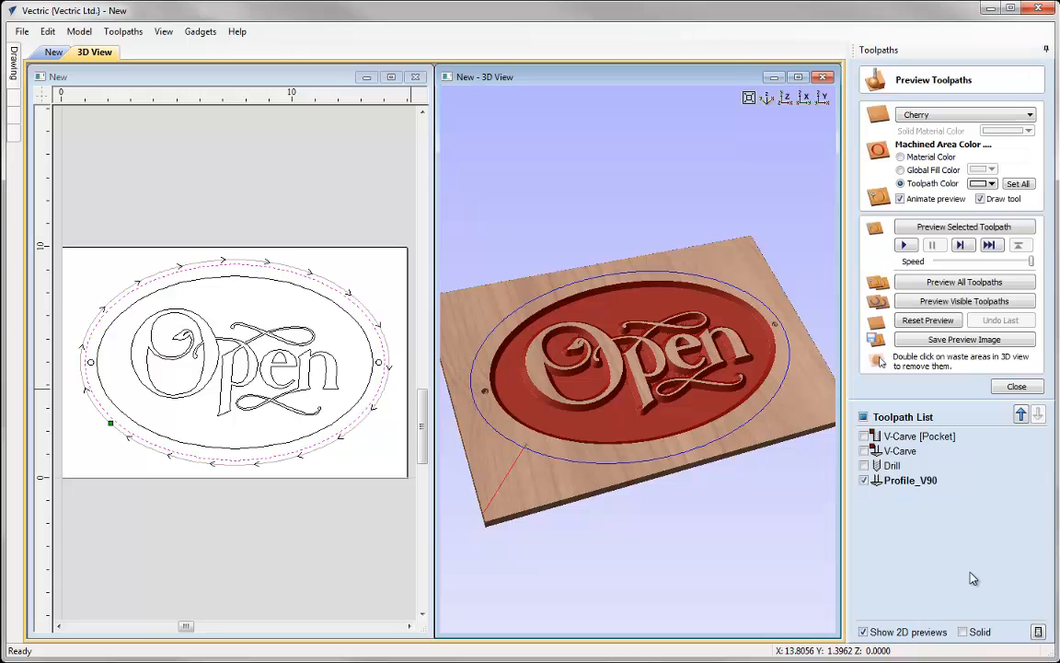
# - Set the Profile_V90 preview colour to blue and preview the selected toolpath
pyautogui.click(985, 183)
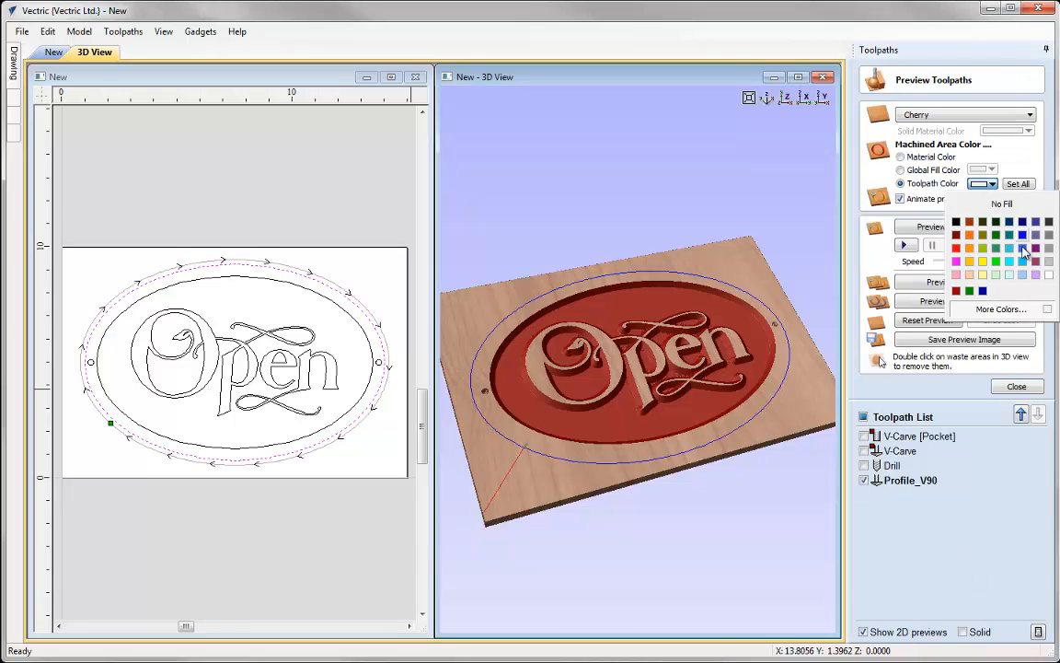
pyautogui.click(1022, 237)
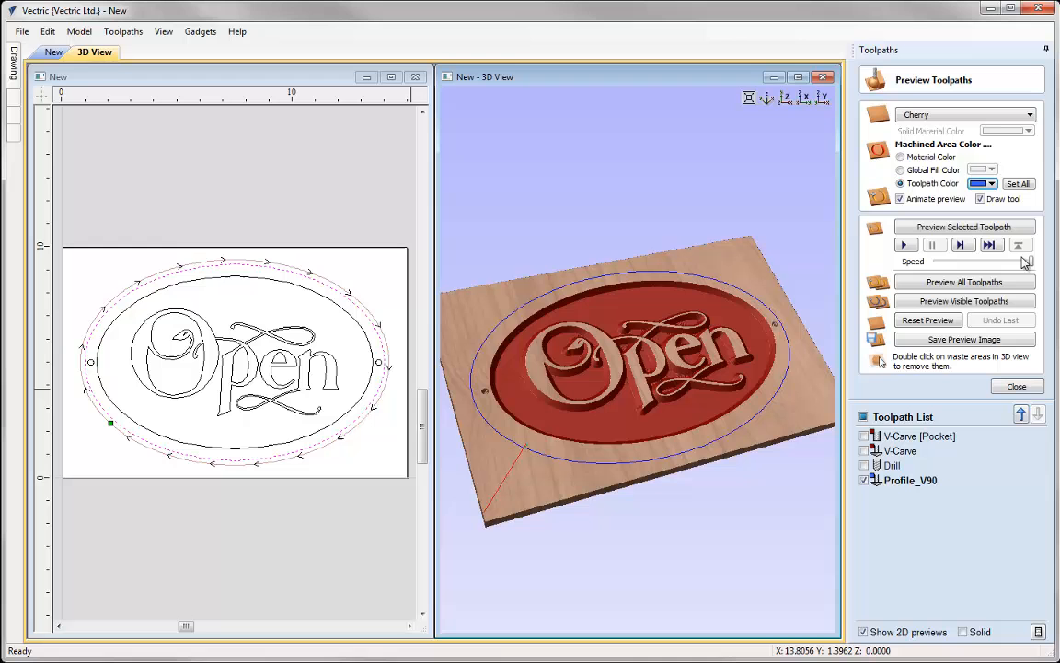
pyautogui.click(960, 227)
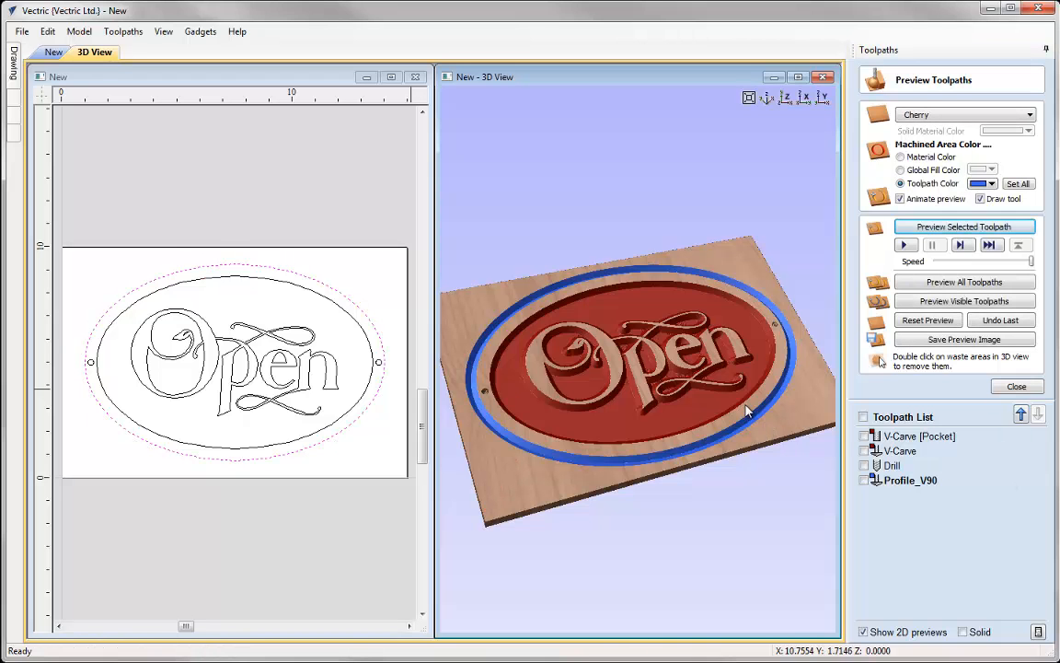
# - Zoom and pan the 3D view to inspect the profiled outer edge and drilled hole
pyautogui.scroll(5, 646, 361)
pyautogui.moveTo(646, 357); pyautogui.dragTo(454, 344, button='middle')
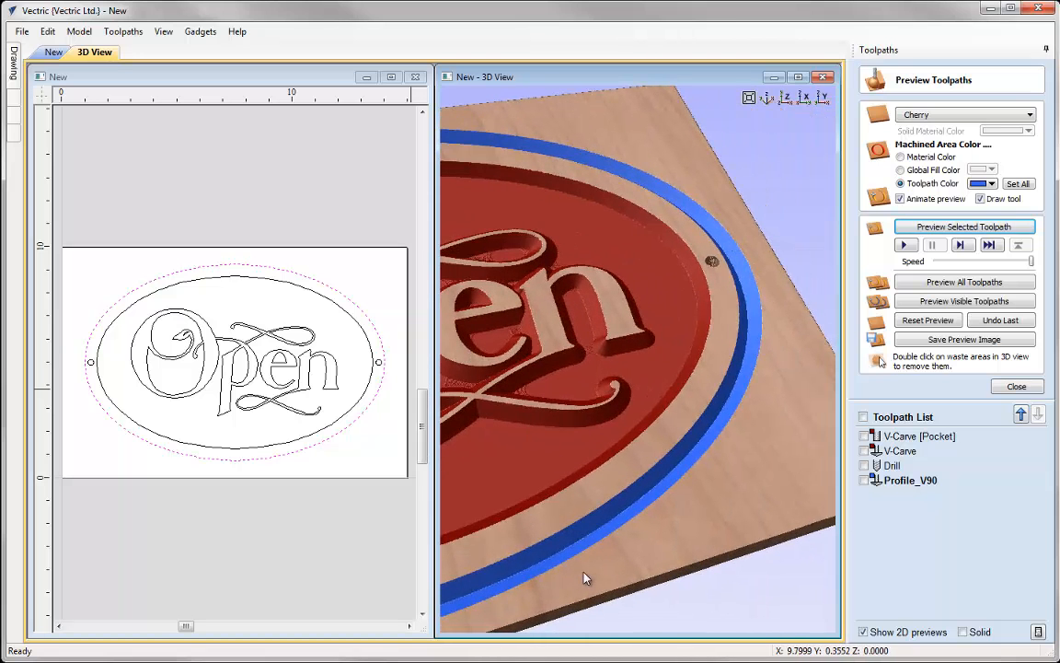
# - Start a new 2D Profile toolpath with a cut depth of 0.52 inches using the End Mill (0.25 inch)
pyautogui.click(769, 98)
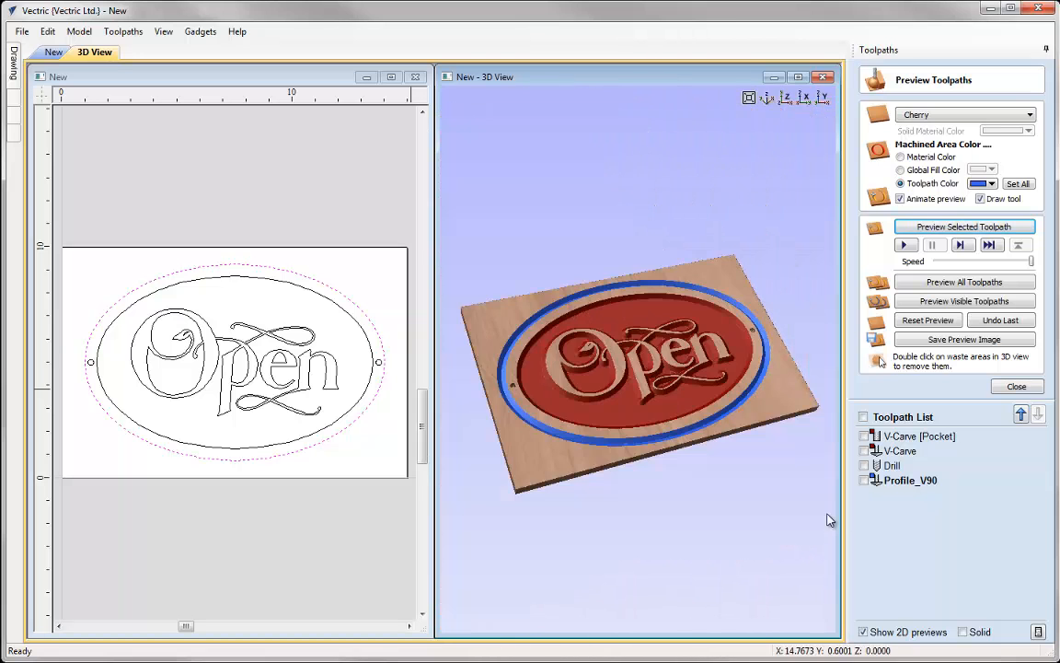
pyautogui.click(1016, 386)
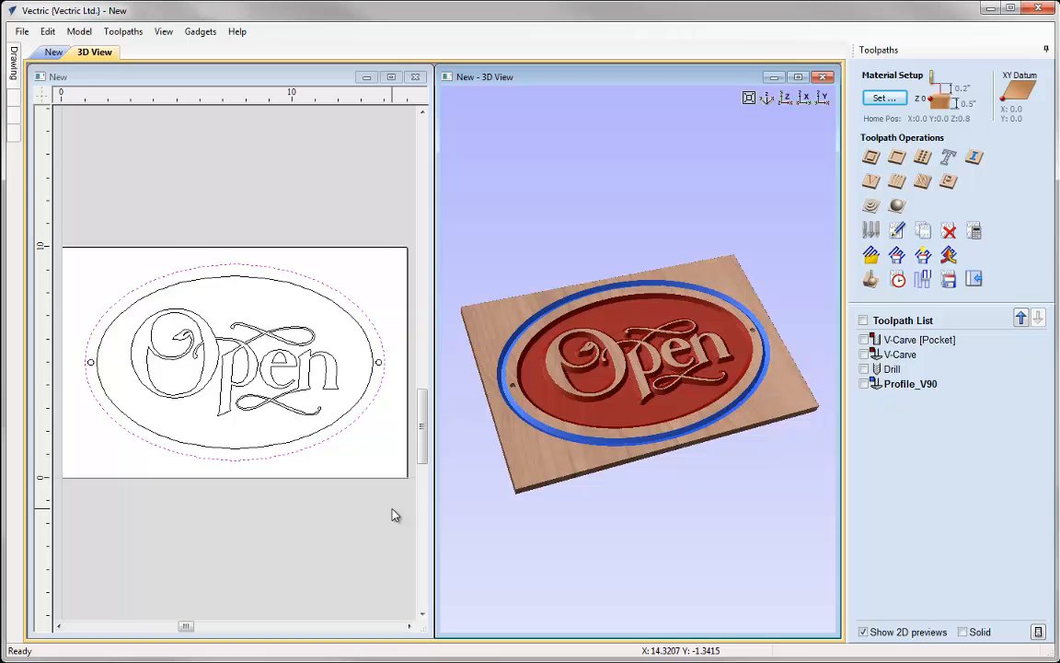
pyautogui.click(872, 160)
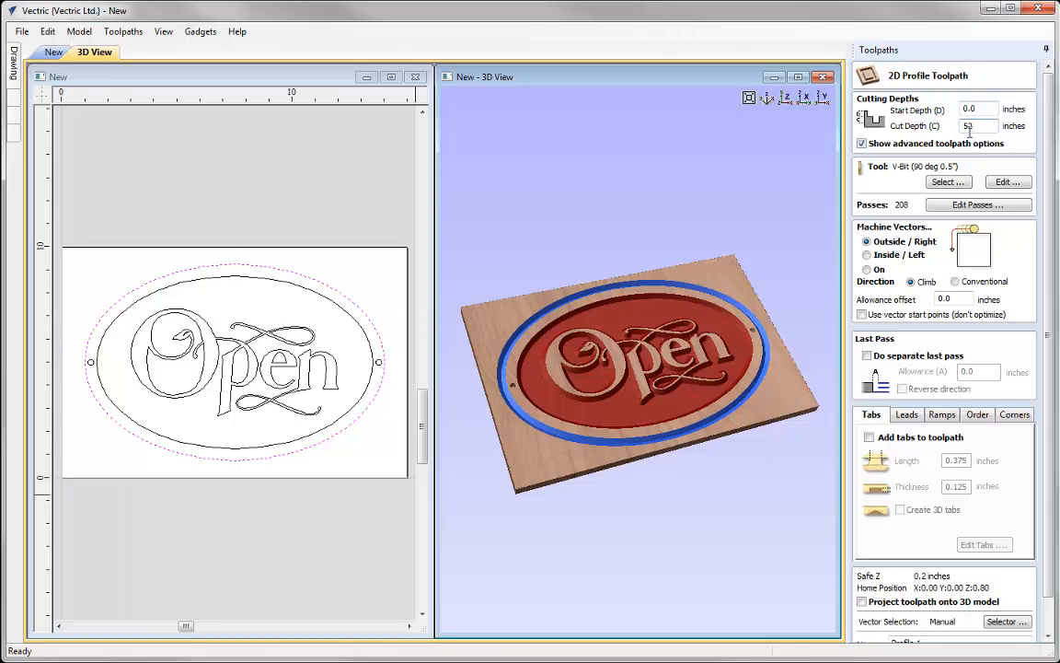
pyautogui.write('.52')
pyautogui.click(943, 182)
pyautogui.doubleClick(391, 269)
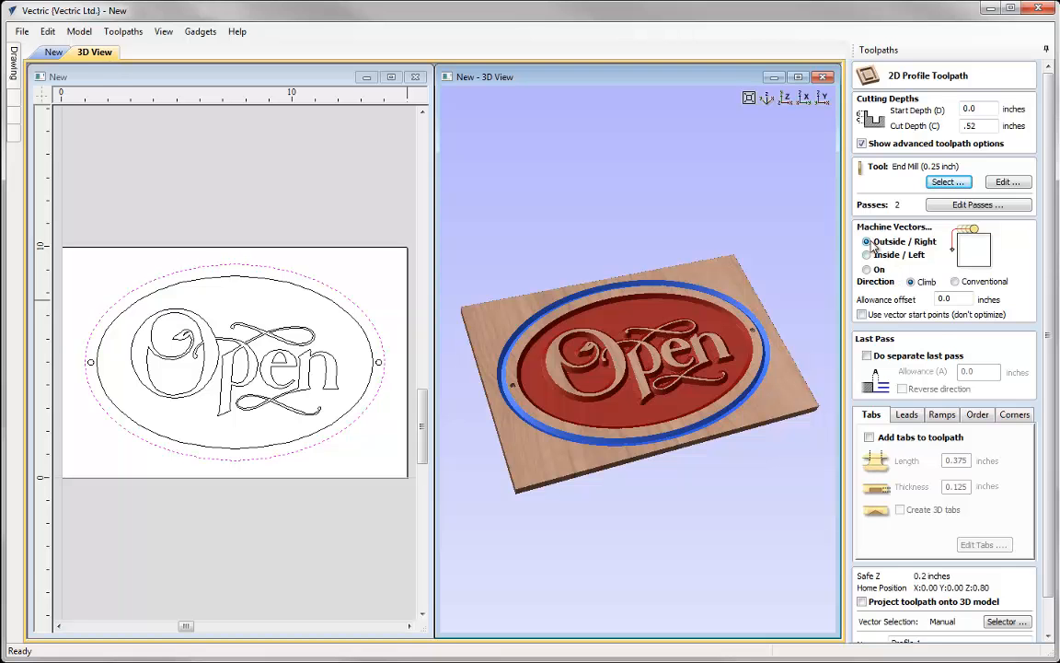
# - Add four tabs, evenly placed, to the profile toolpath around the outer ellipse
pyautogui.scroll(-2, 944, 387)
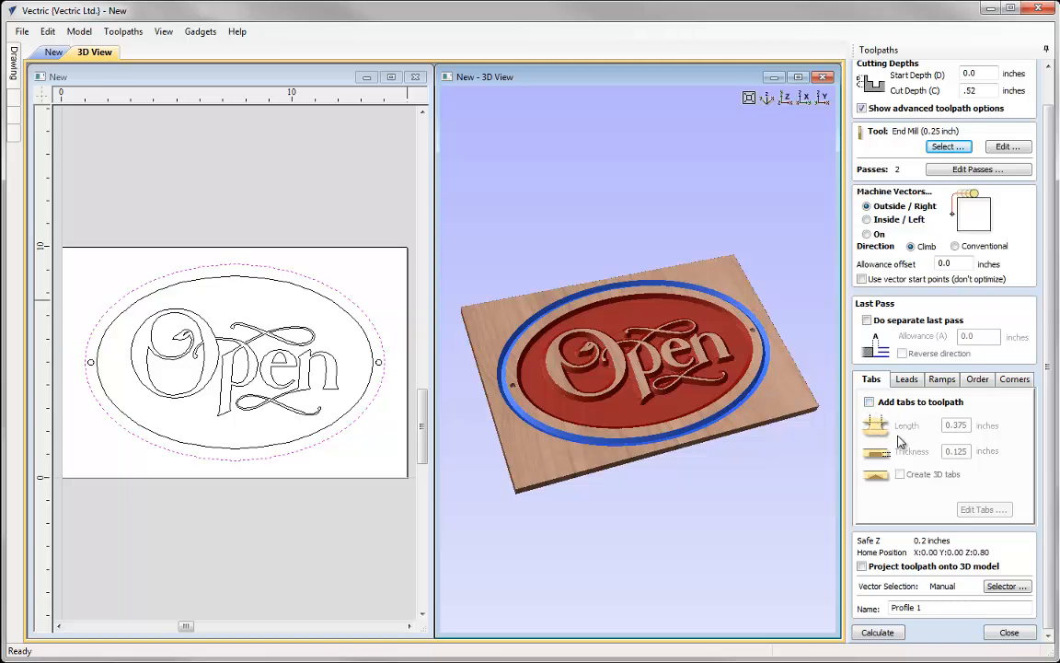
pyautogui.click(870, 403)
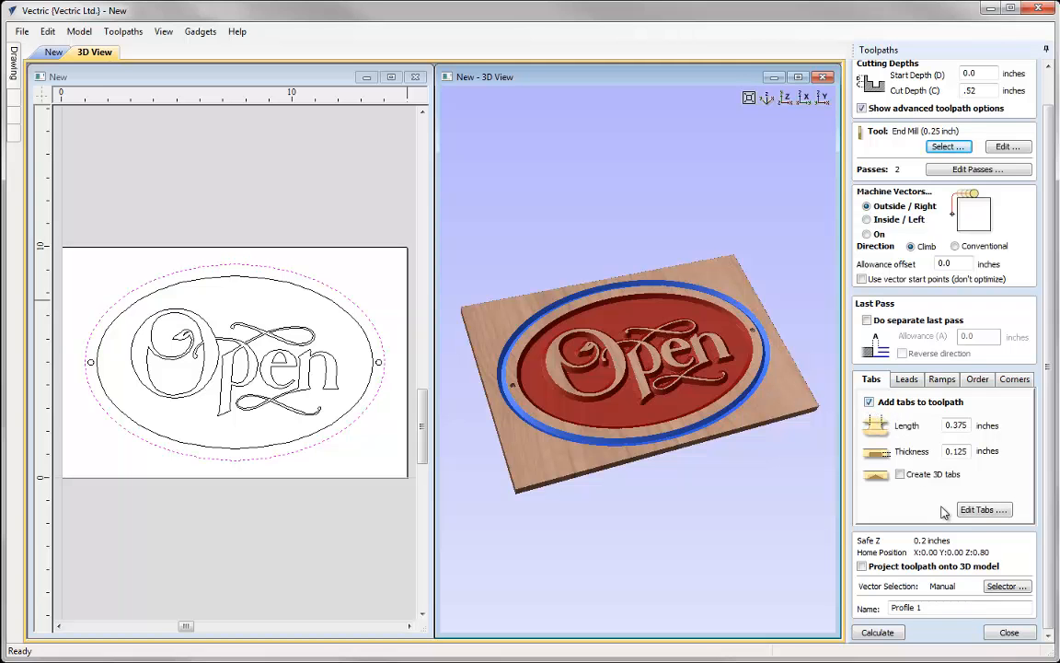
pyautogui.click(983, 510)
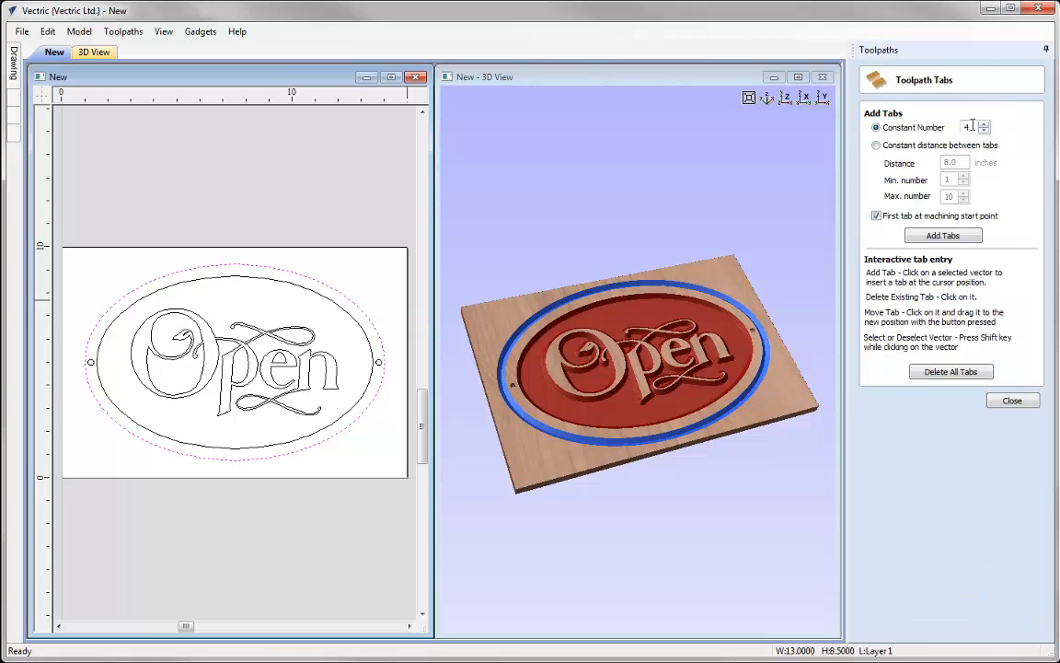
pyautogui.click(933, 238)
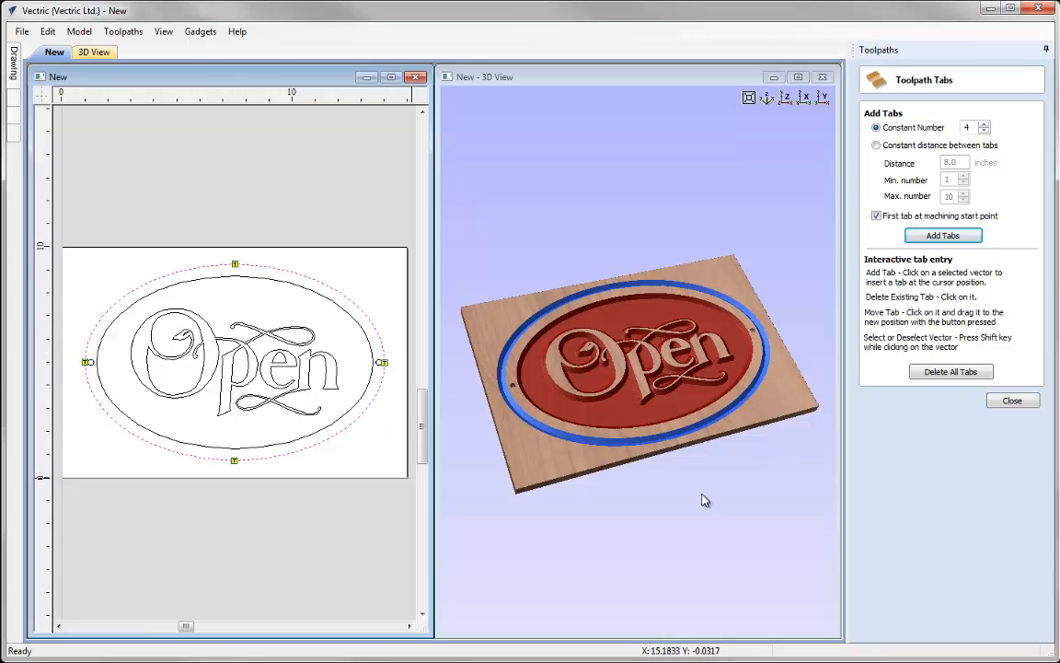
pyautogui.click(1012, 400)
# - Name the toolpath Profile_Cutout and calculate it, accepting the cut-through warning
pyautogui.scroll(-2, 976, 552)
pyautogui.press('BackSpace')
pyautogui.write('_Cutout')
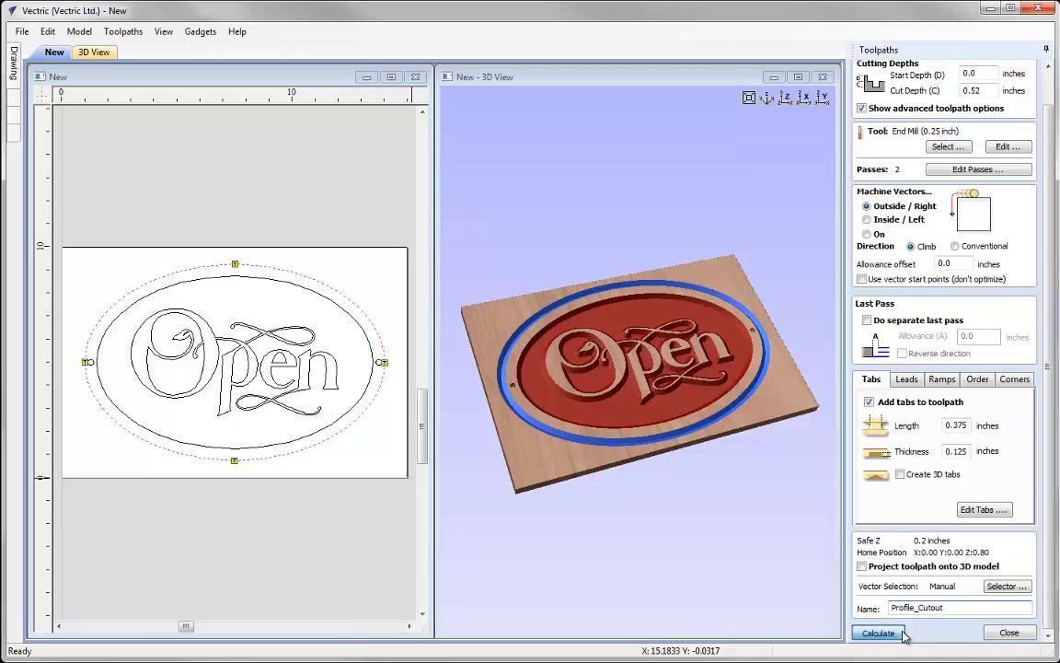
pyautogui.press('Return')
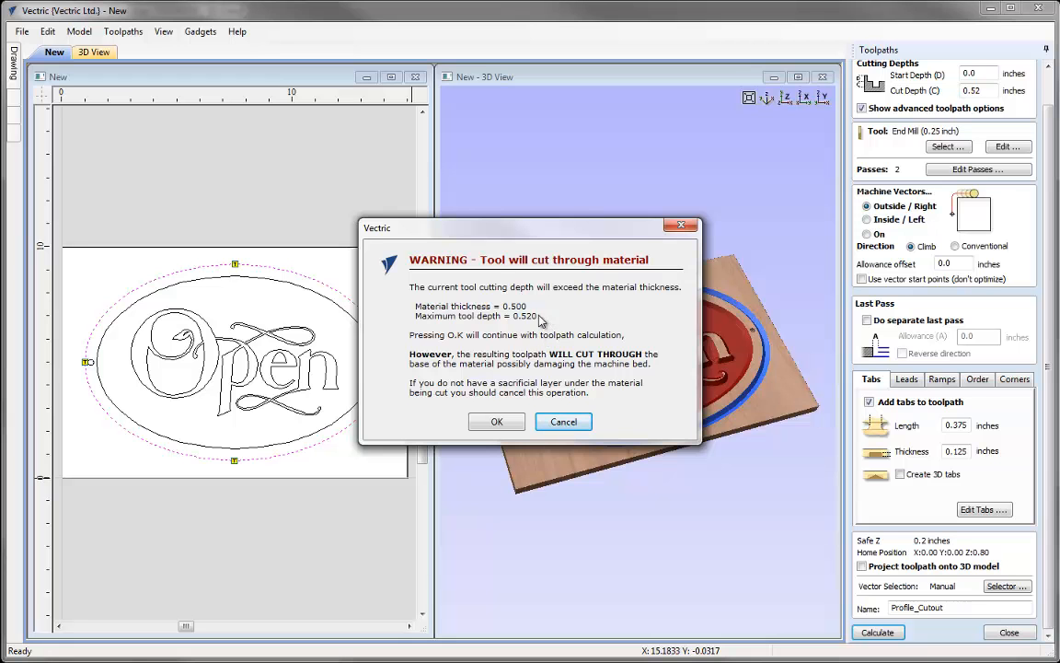
pyautogui.click(497, 423)
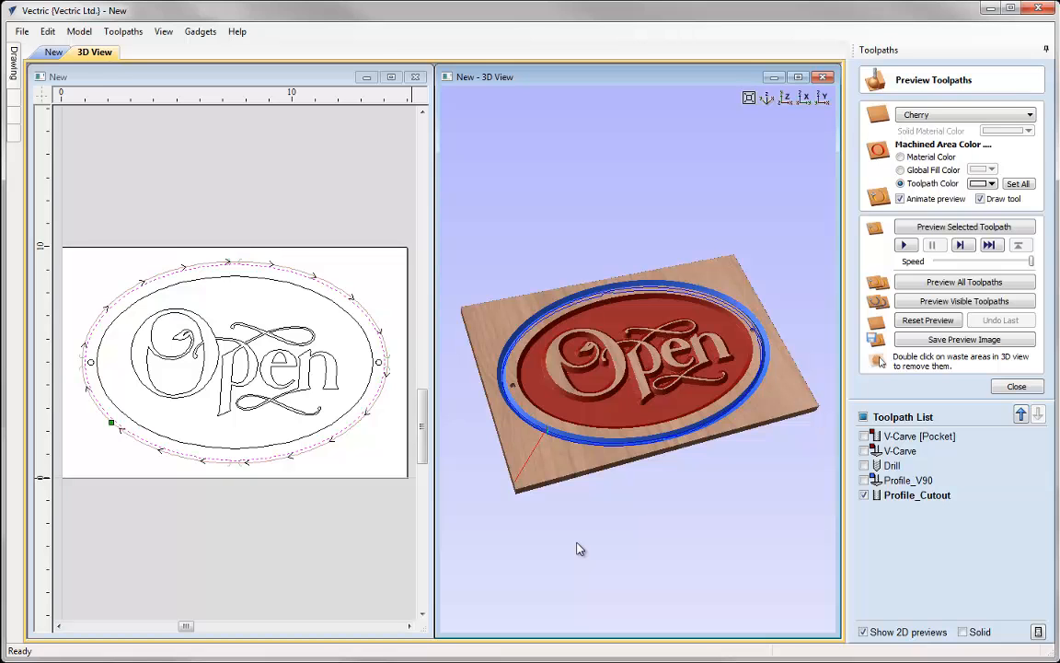
# - Preview the Profile_Cutout toolpath, inspect its cut edge close up, and undo the preview
pyautogui.click(922, 229)
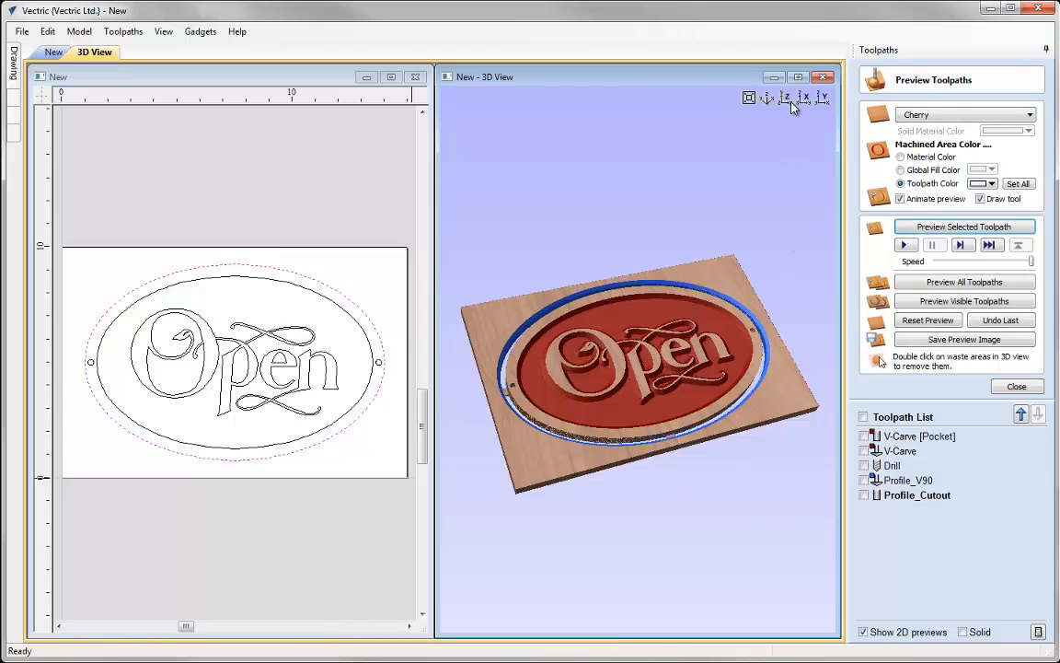
pyautogui.click(798, 76)
pyautogui.scroll(5, 648, 396)
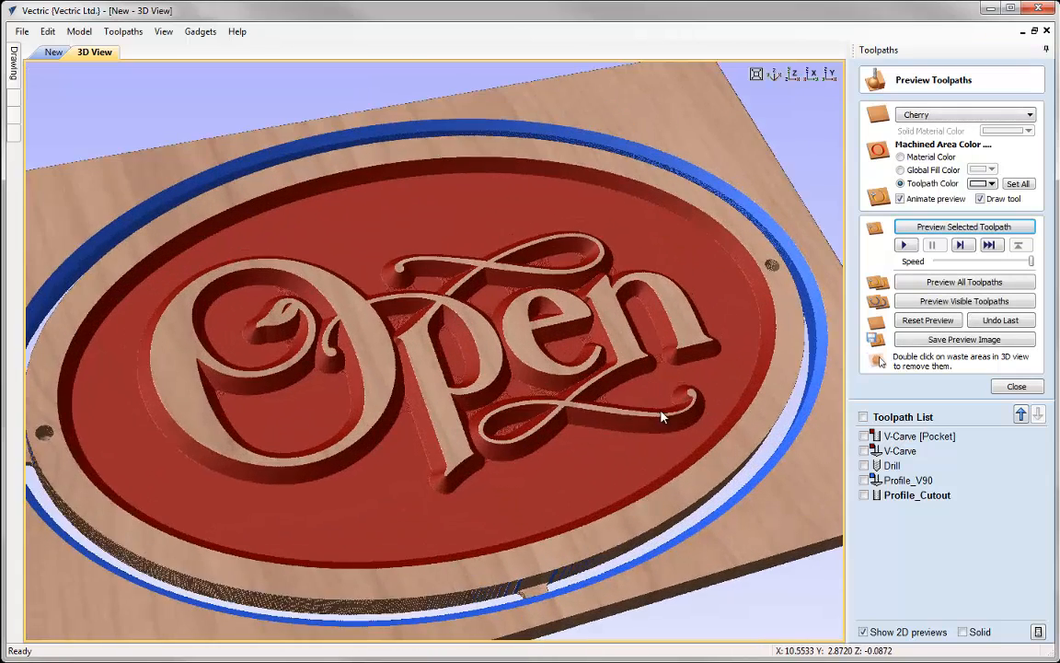
pyautogui.moveTo(569, 481); pyautogui.dragTo(580, 516)
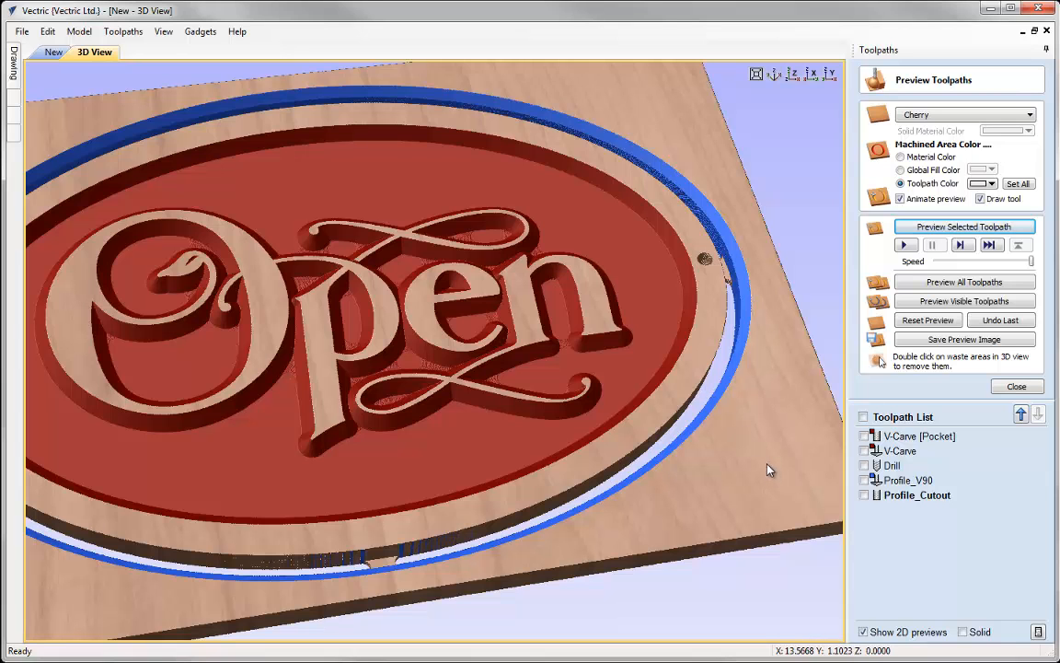
pyautogui.click(1002, 321)
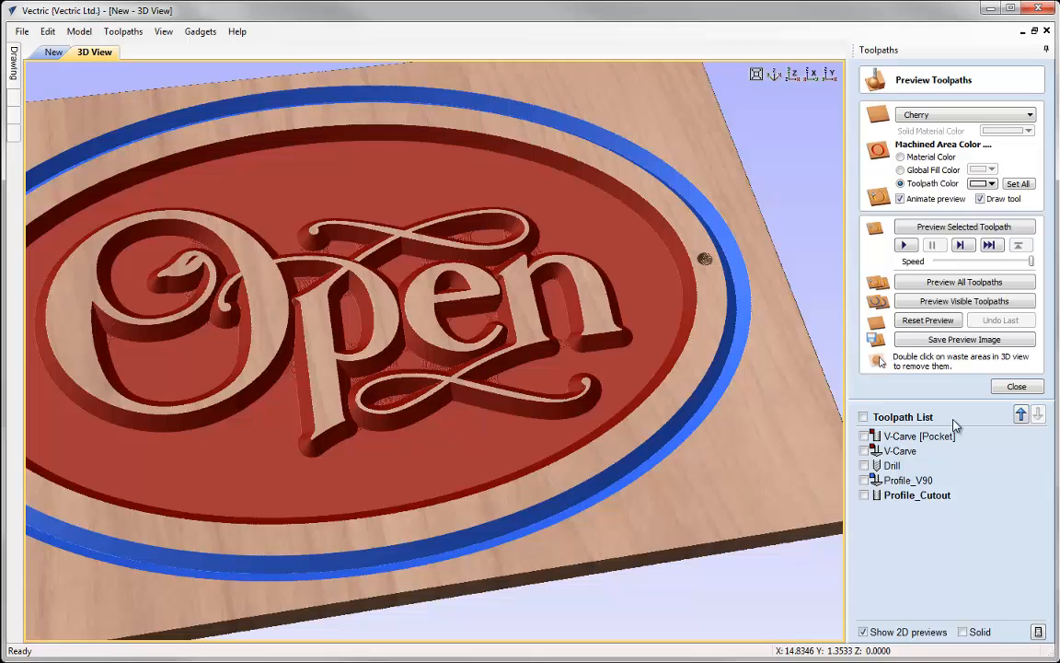
pyautogui.click(776, 75)
pyautogui.click(1016, 385)
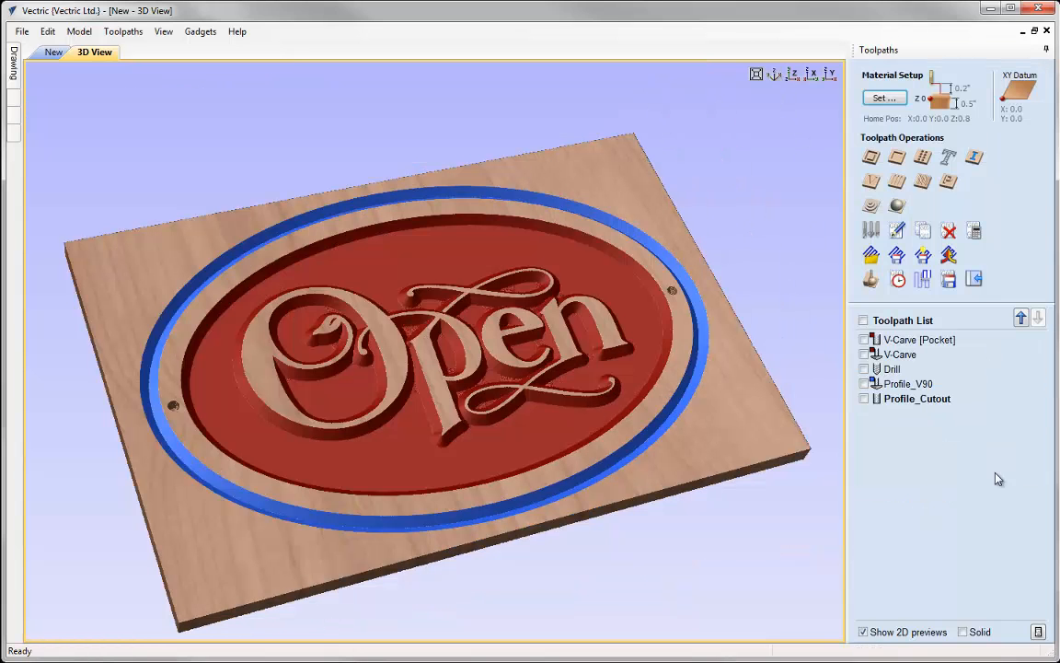
# - Edit Profile_Cutout to use an allowance offset of 0.15 inches and recalculate it, accepting the cut-through warning
pyautogui.click(899, 232)
pyautogui.scroll(-2, 1049, 318)
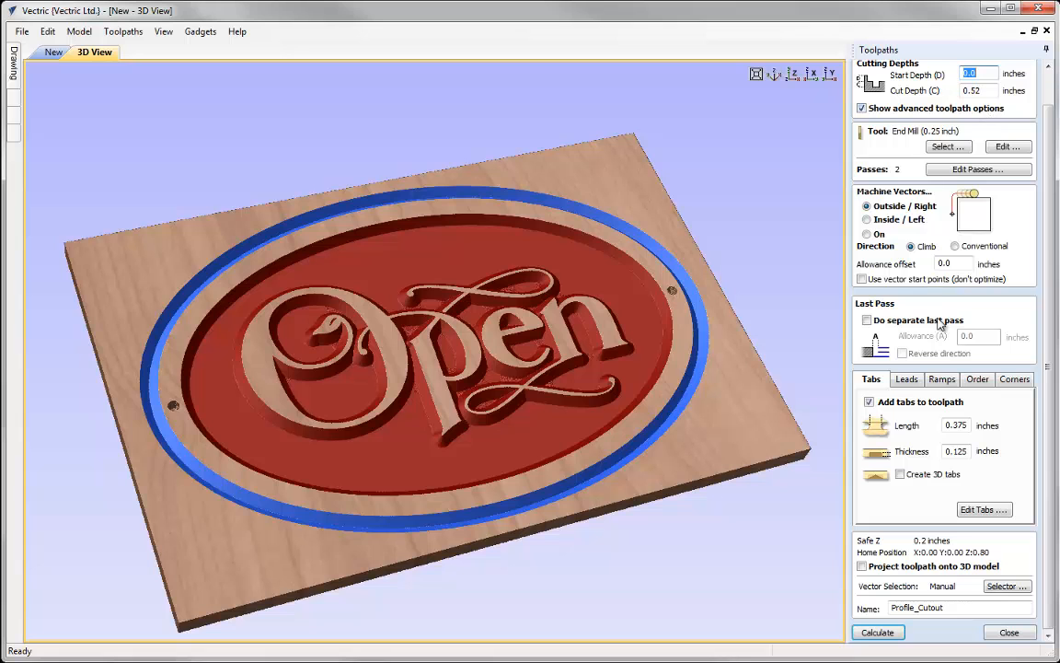
pyautogui.doubleClick(957, 264)
pyautogui.write('0.15')
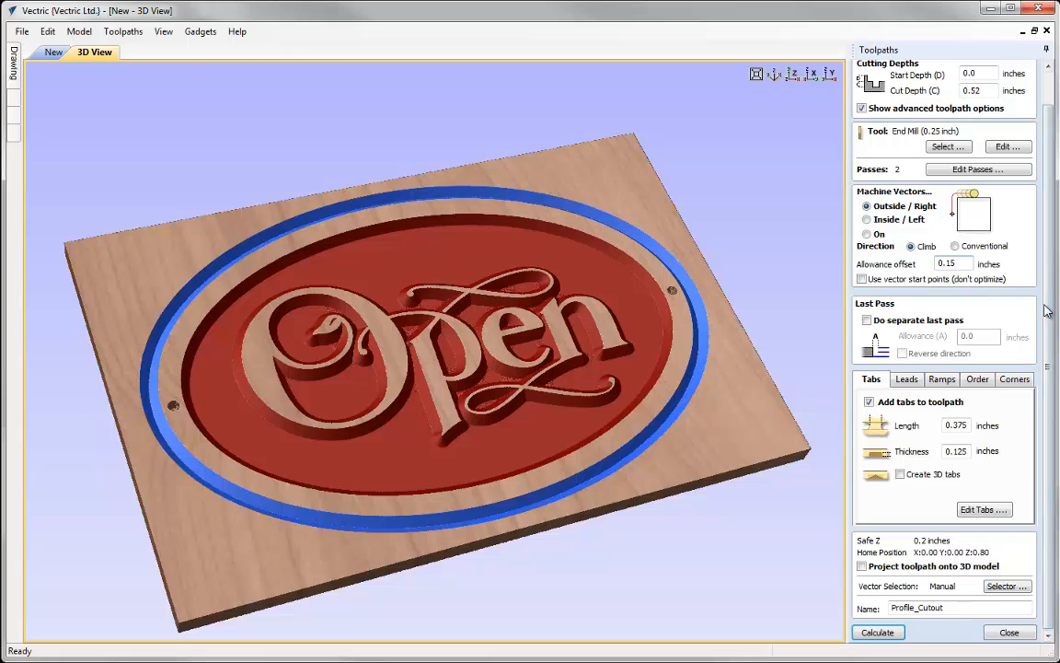
pyautogui.click(877, 633)
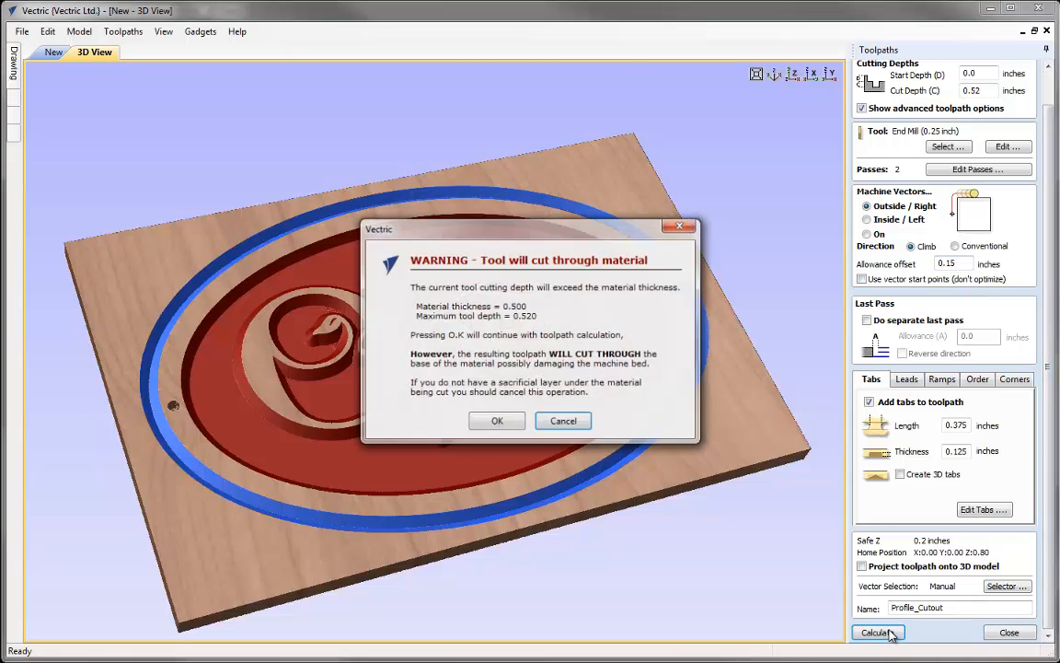
pyautogui.click(501, 423)
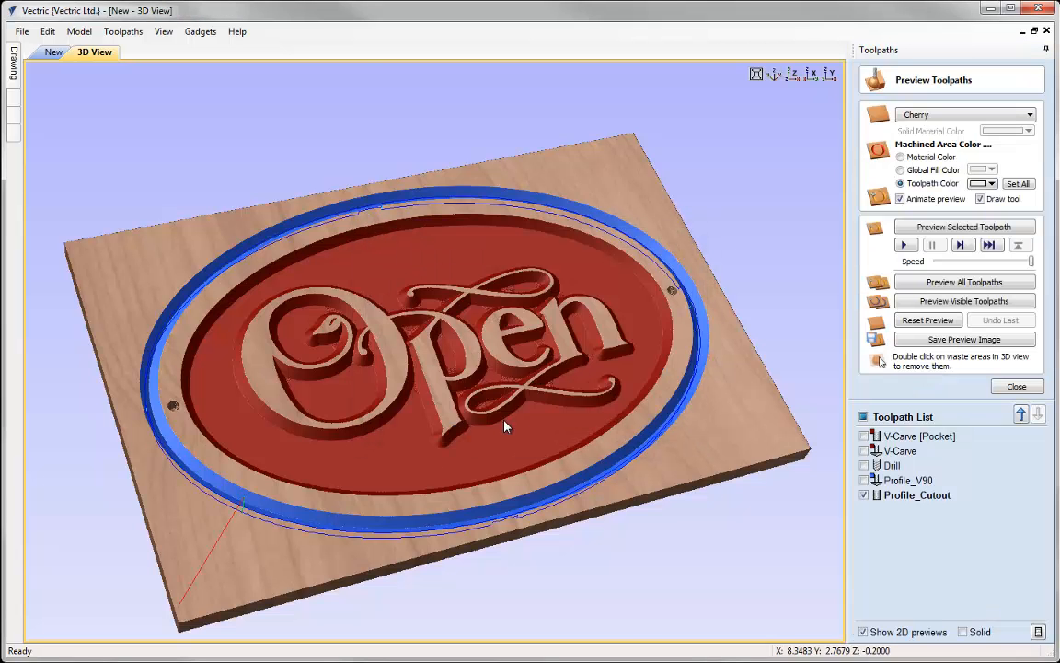
# - Preview the recalculated Profile_Cutout toolpath and inspect the cut-out sign from several angles
pyautogui.click(931, 226)
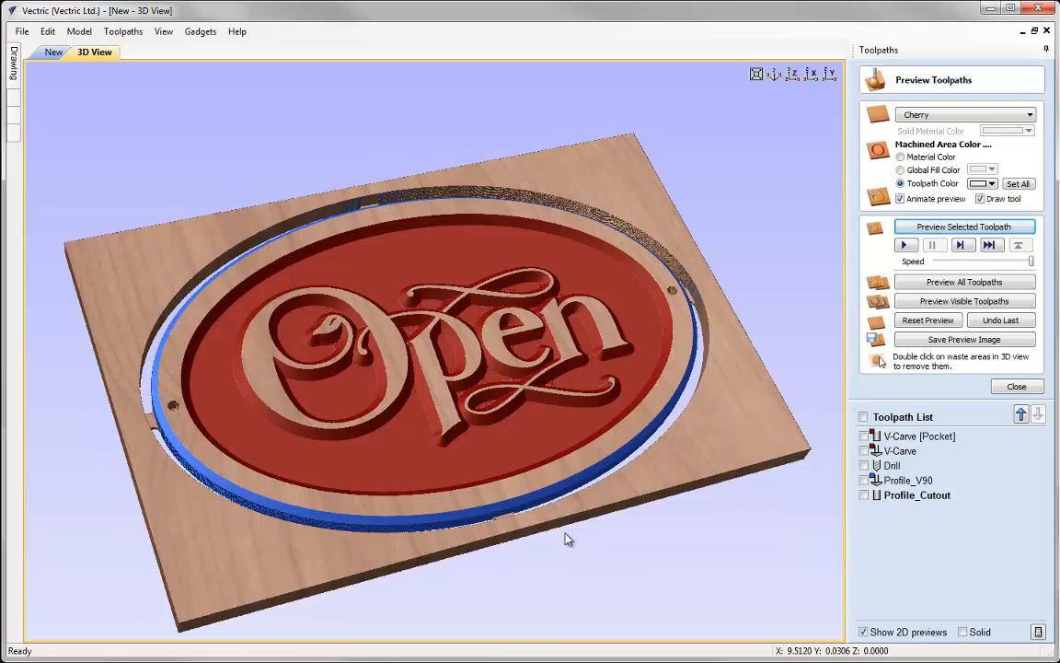
pyautogui.moveTo(583, 526); pyautogui.dragTo(550, 559)
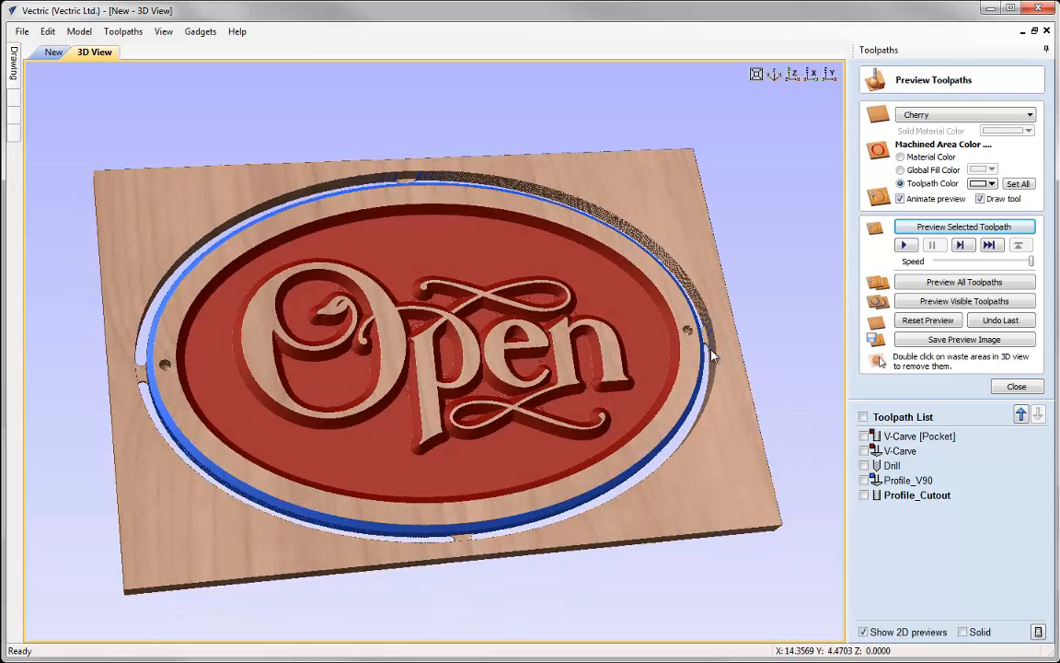
pyautogui.click(794, 74)
pyautogui.scroll(4, 549, 433)
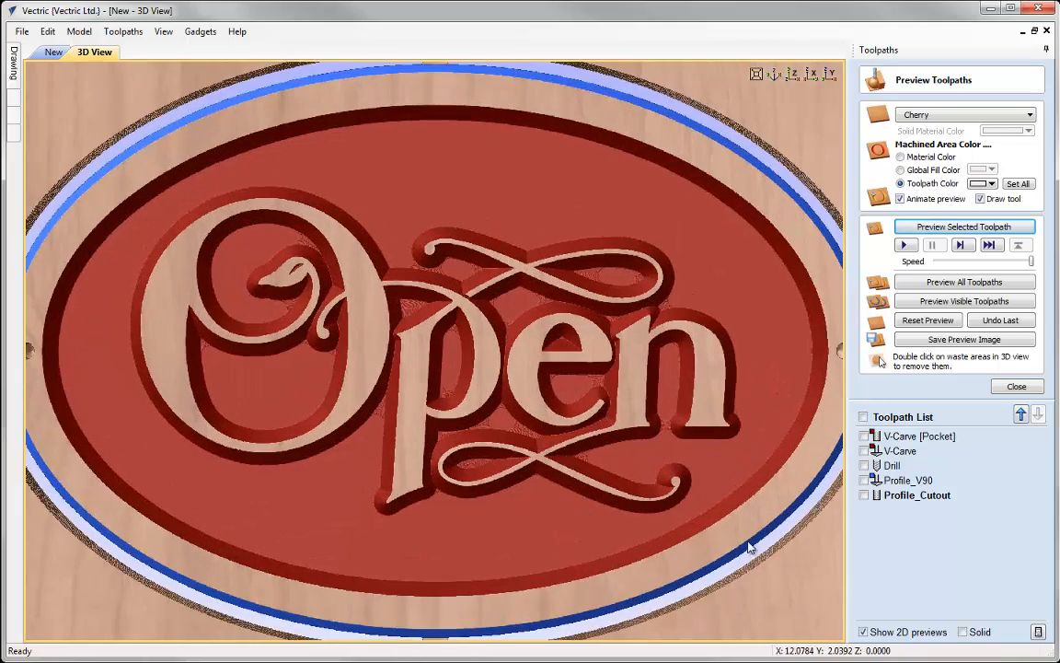
pyautogui.moveTo(663, 586); pyautogui.dragTo(666, 402)
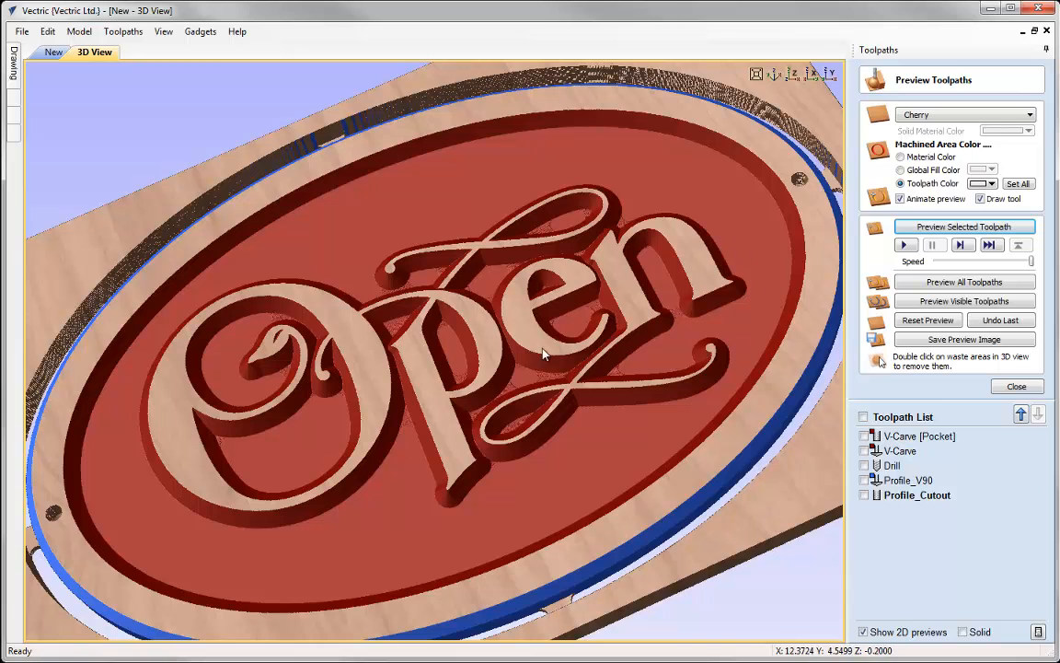
pyautogui.moveTo(365, 360); pyautogui.dragTo(663, 138)
pyautogui.click(756, 74)
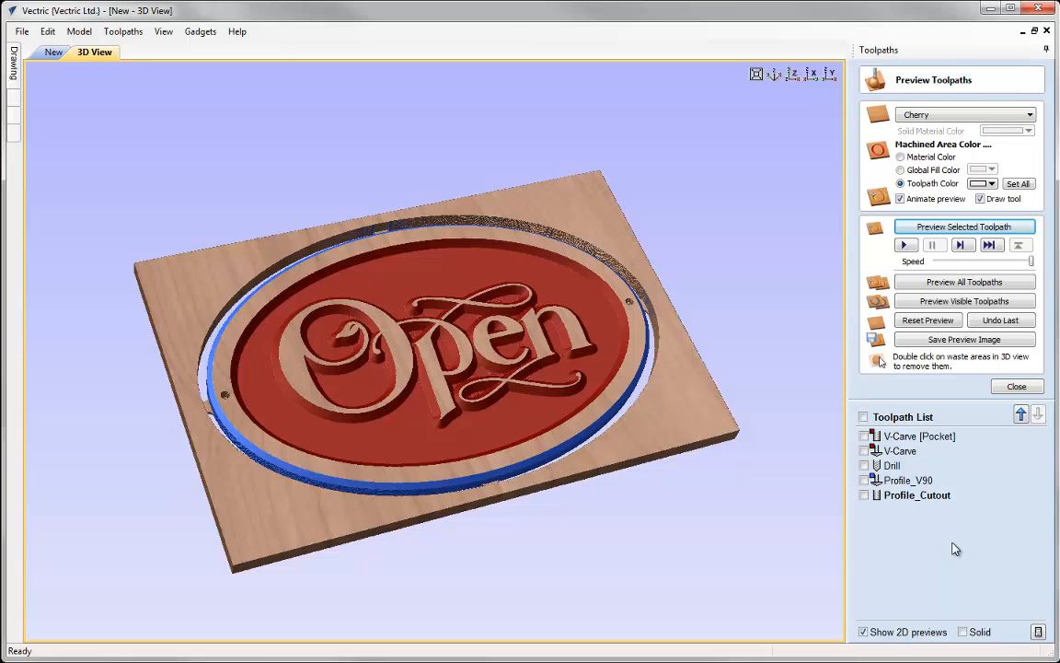
pyautogui.click(1014, 385)
# - Save the V-Carve [Pocket] toolpath as a file with the G Code (inch) (*.tap) post processor
pyautogui.click(925, 340)
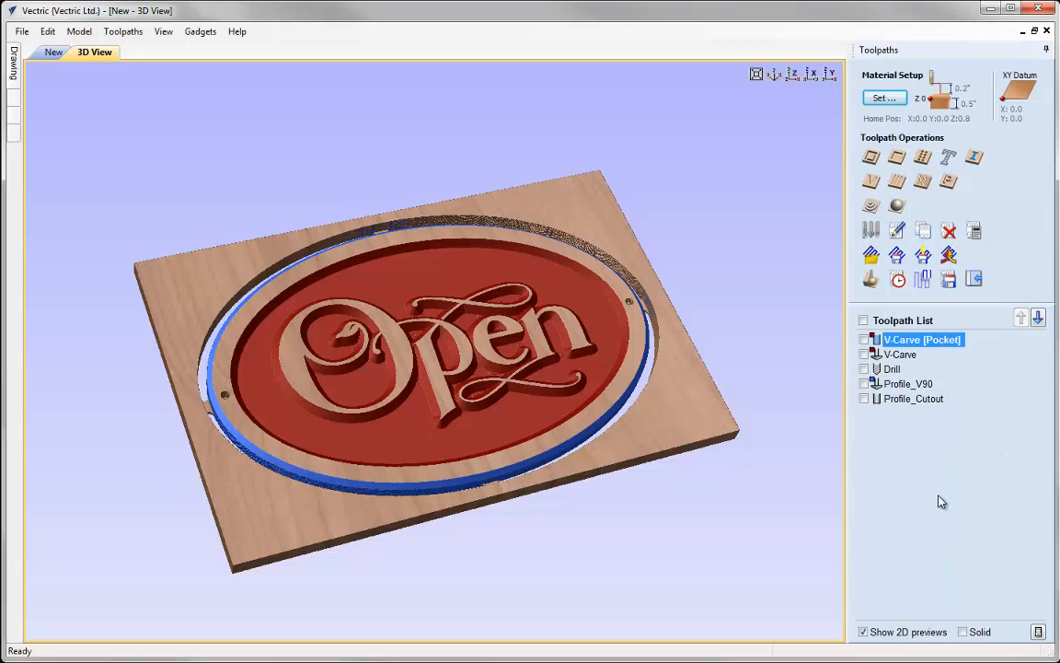
pyautogui.click(949, 282)
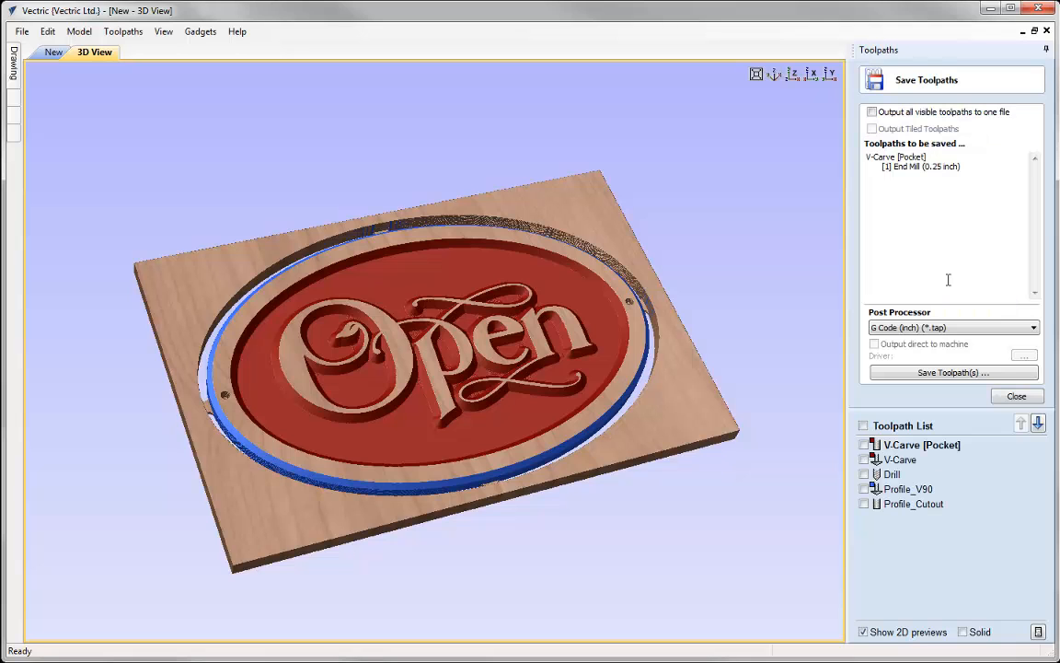
pyautogui.click(1017, 326)
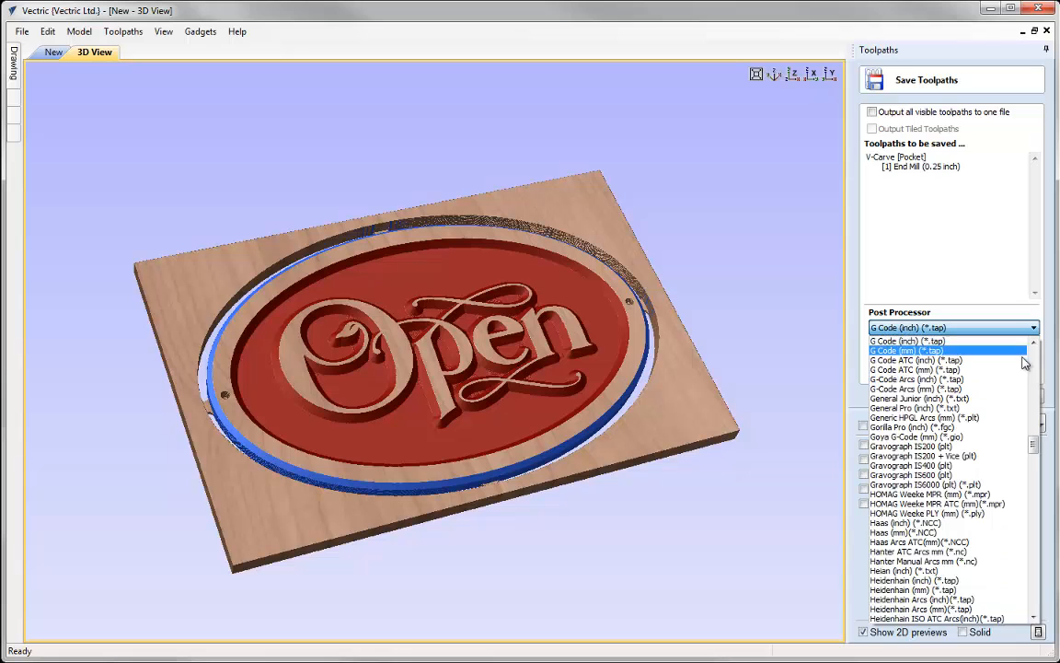
pyautogui.click(911, 341)
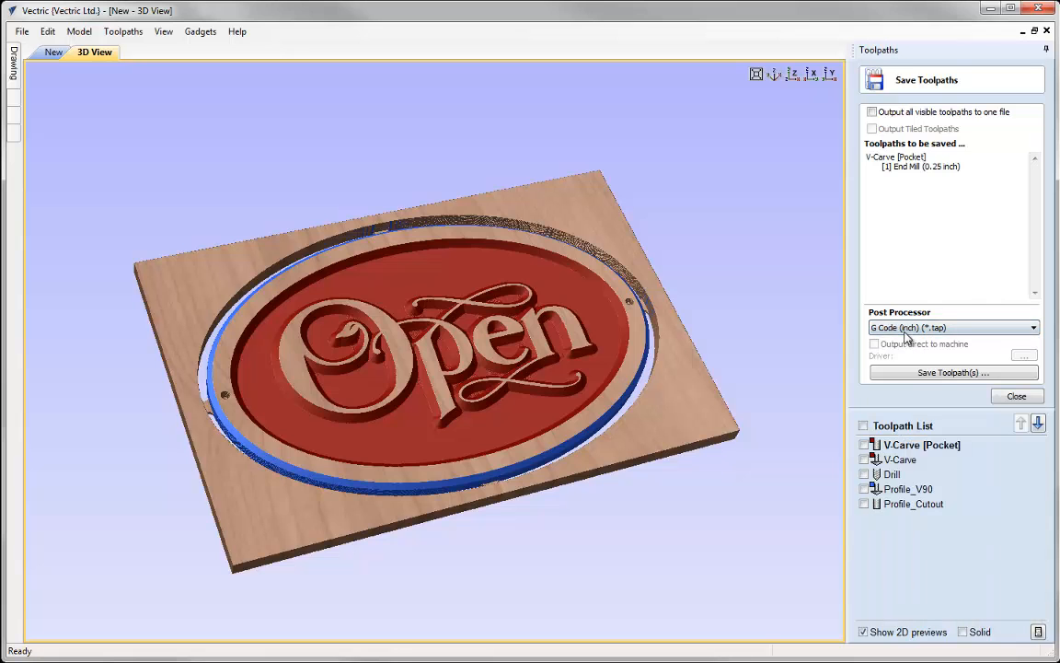
pyautogui.click(951, 373)
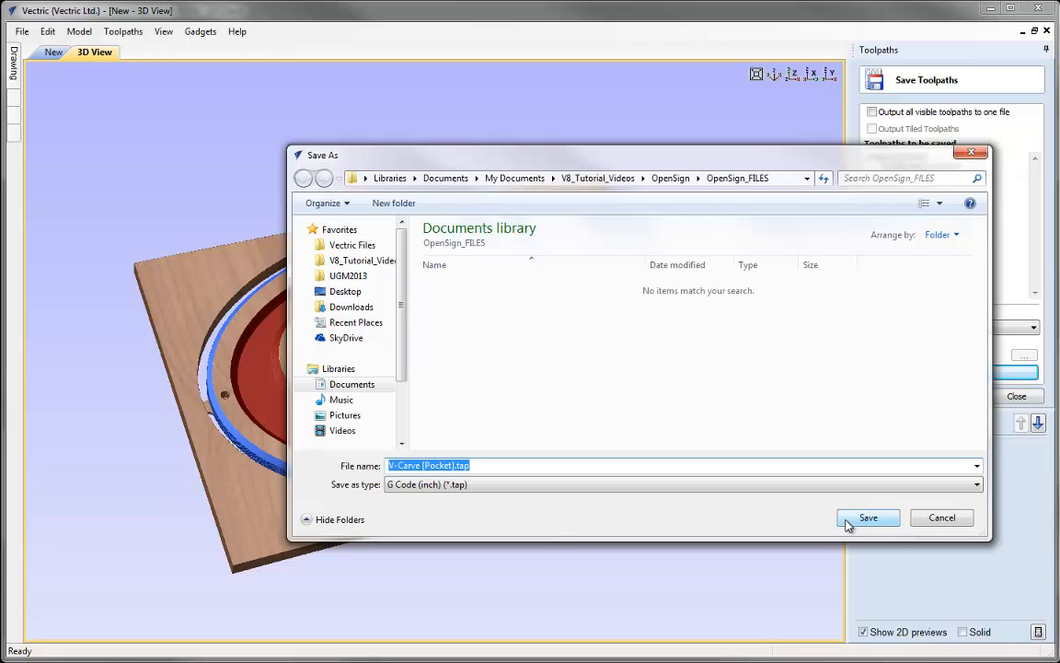
pyautogui.click(930, 519)
pyautogui.click(900, 459)
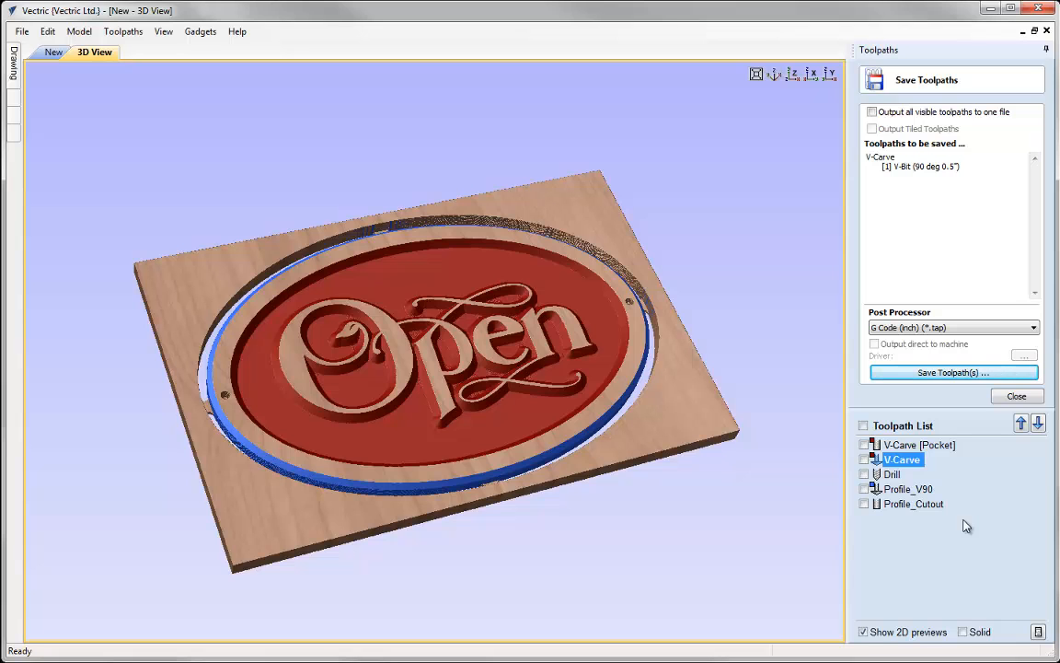
pyautogui.click(1013, 397)
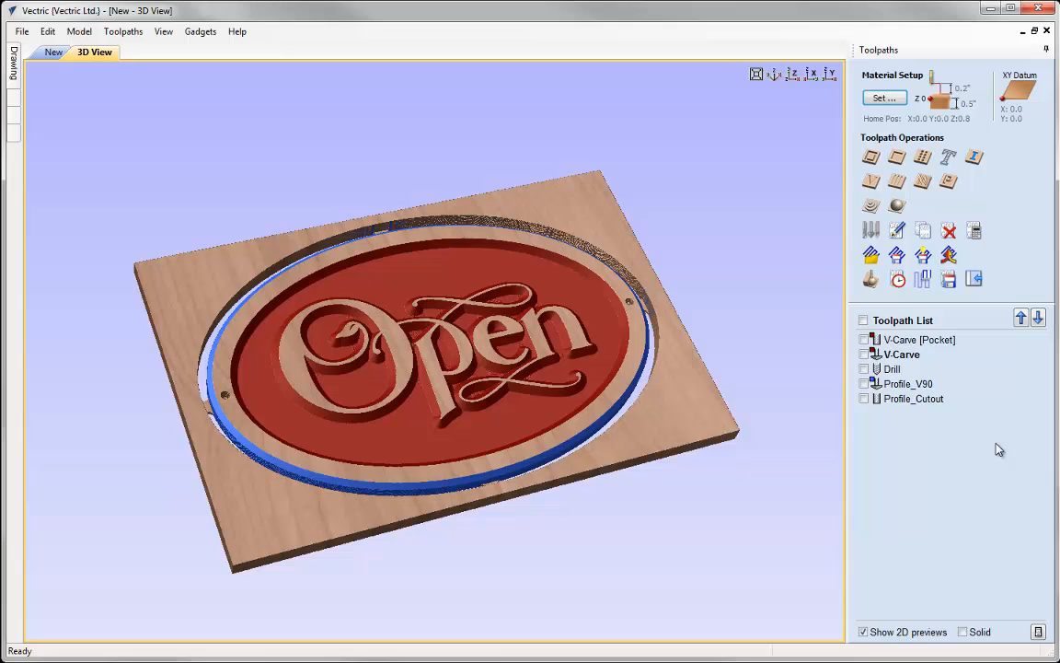
pyautogui.click(21, 31)
pyautogui.click(82, 112)
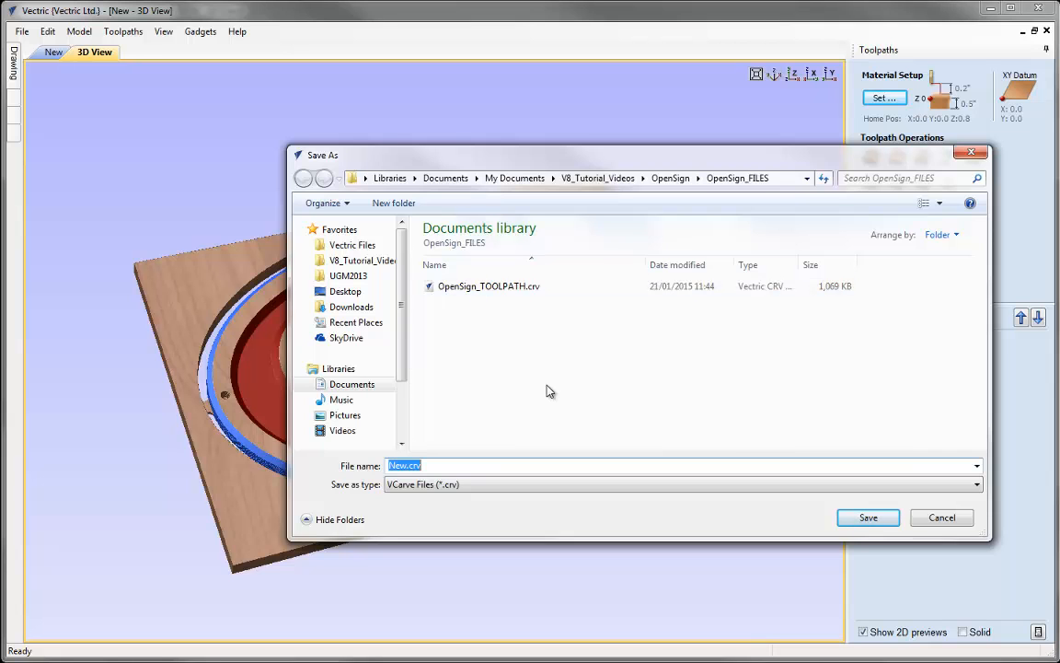
pyautogui.click(939, 520)
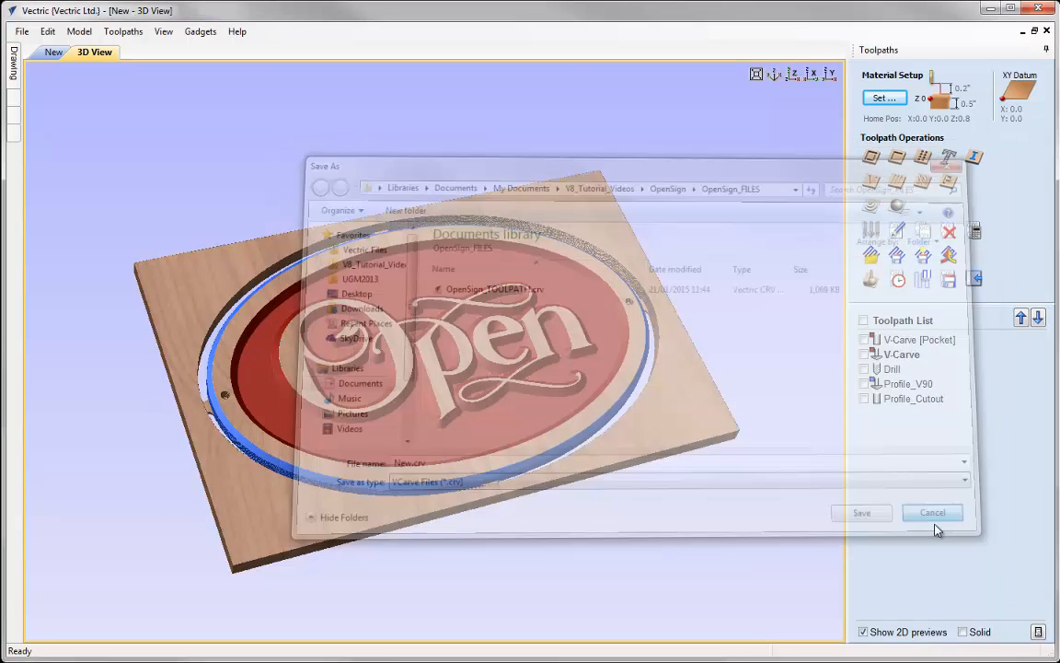